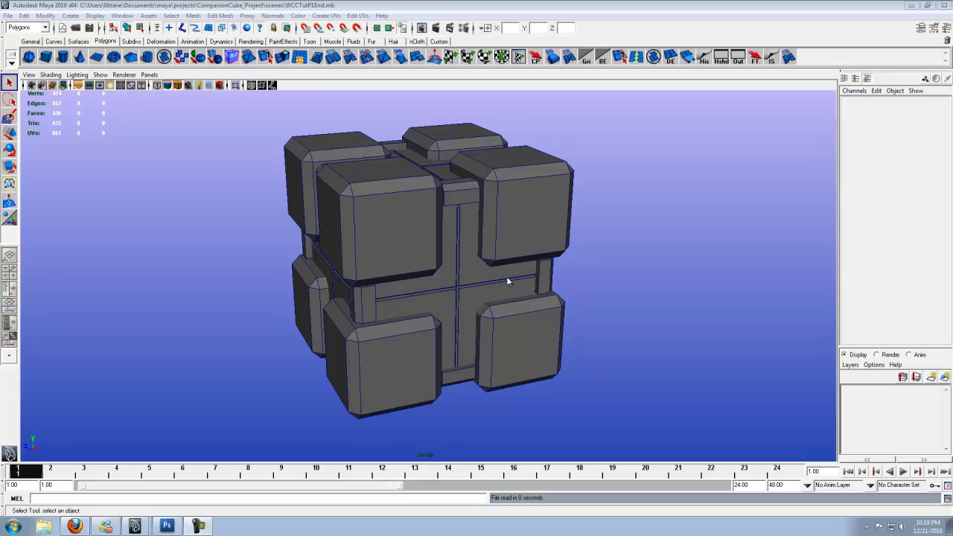
Step: Switch to Firefox, examine the weighted companion cube reference images for the circular face details, and return to Maya
left_click_drag(519, 279, 461, 224, "alt")
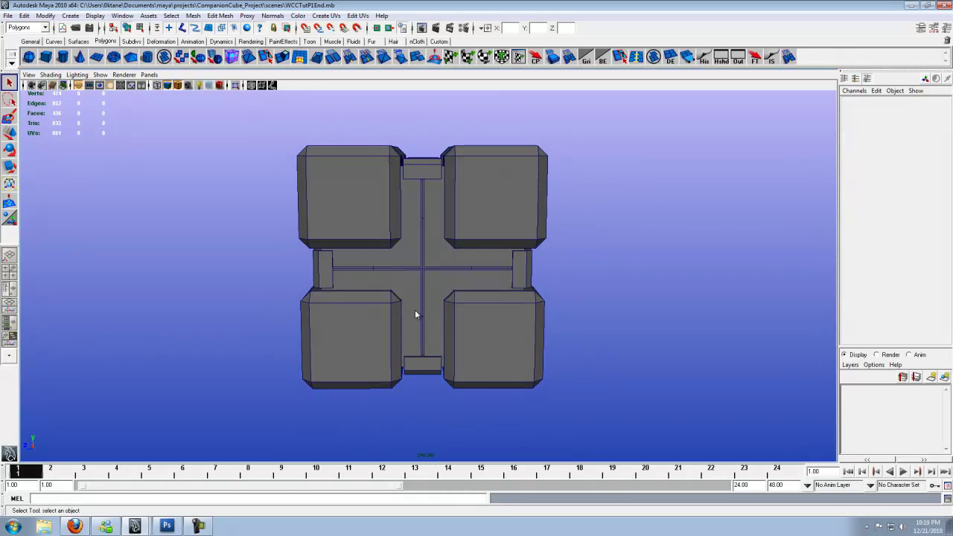
left_click_drag(463, 299, 315, 351, "alt")
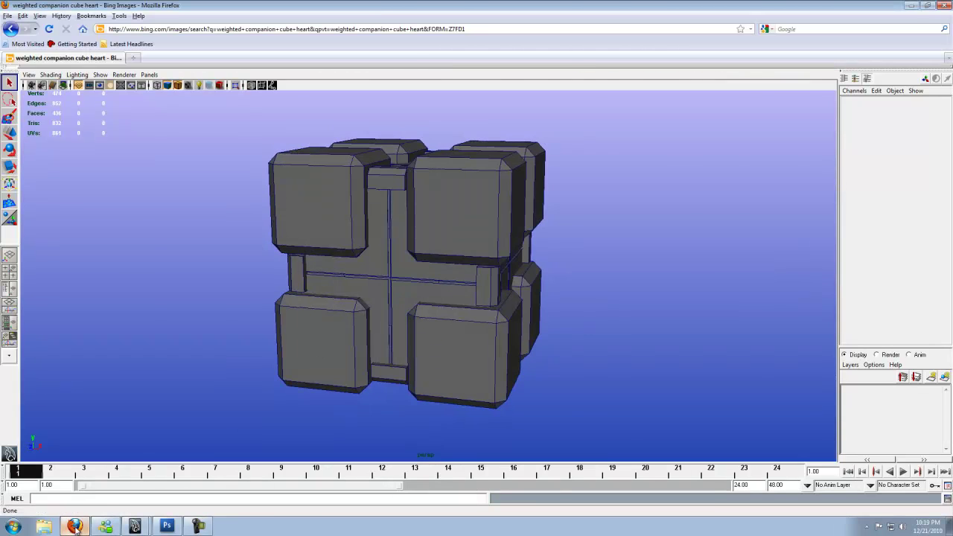
left_click(74, 527)
mouse_move(585, 218)
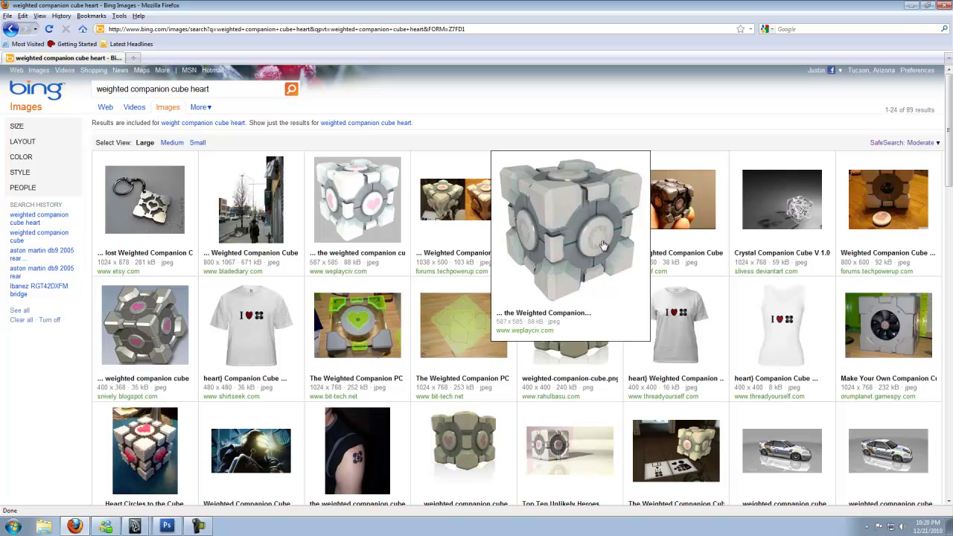
left_click(912, 5)
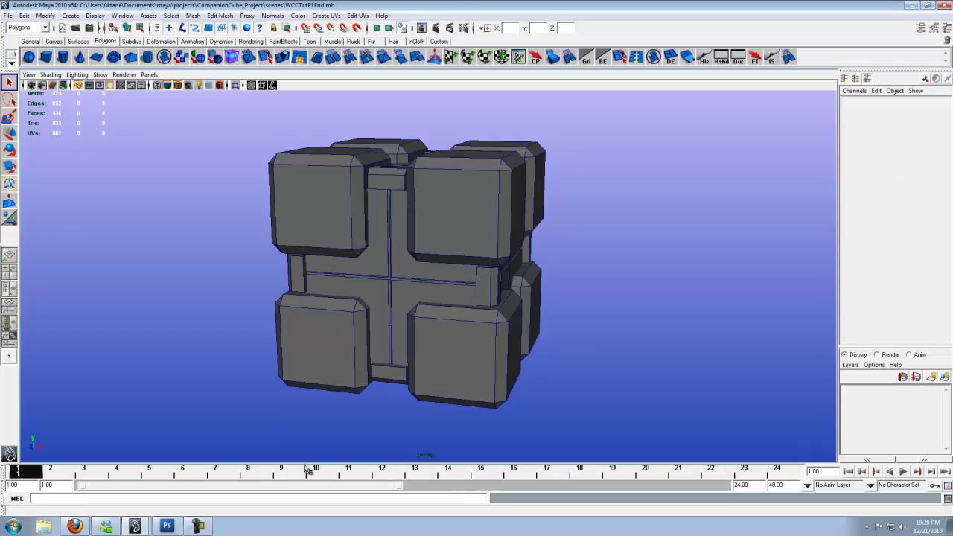
Step: Combine all the corner blocks and the edge connector pieces around the cube into one mesh, leaving out the inner core
left_click_drag(456, 239, 420, 243, "alt")
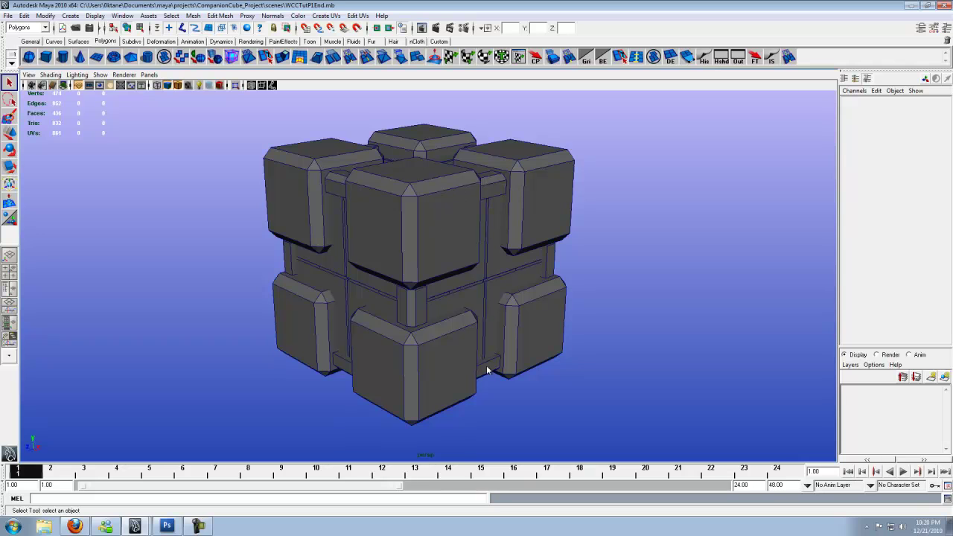
left_click_drag(517, 266, 474, 266, "alt")
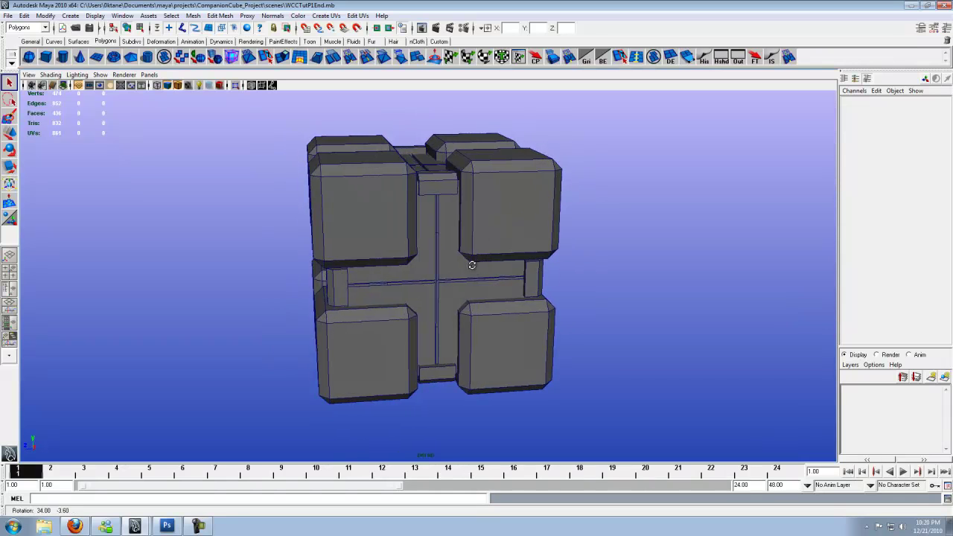
left_click(507, 223)
left_click(438, 191)
left_click(384, 192)
left_click(337, 298)
left_click(356, 352)
left_click(430, 380)
left_click(498, 348)
left_click(533, 291)
left_click_drag(595, 286, 462, 251, "alt")
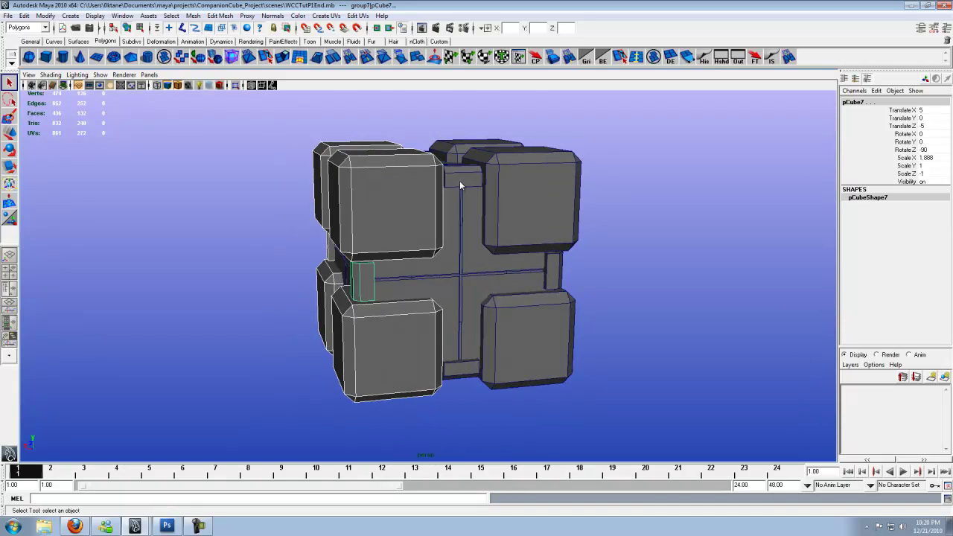
left_click(521, 200)
left_click(553, 272)
left_click(520, 327)
left_click(472, 369)
left_click_drag(500, 269, 474, 190, "alt")
left_click(487, 188)
left_click(559, 274)
left_click(548, 343)
left_click(489, 380)
left_click_drag(525, 358, 485, 205, "alt")
left_click(485, 205)
left_click(480, 383)
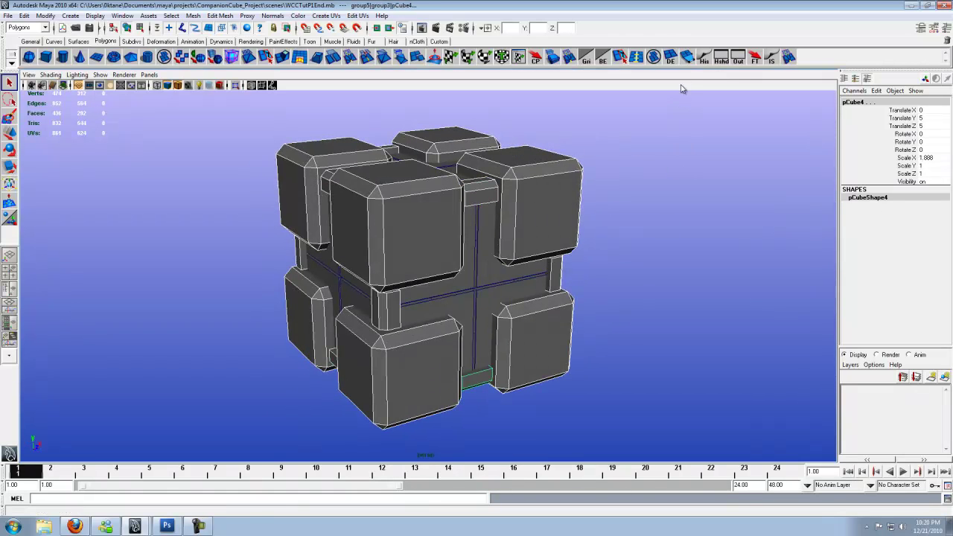
left_click(653, 58)
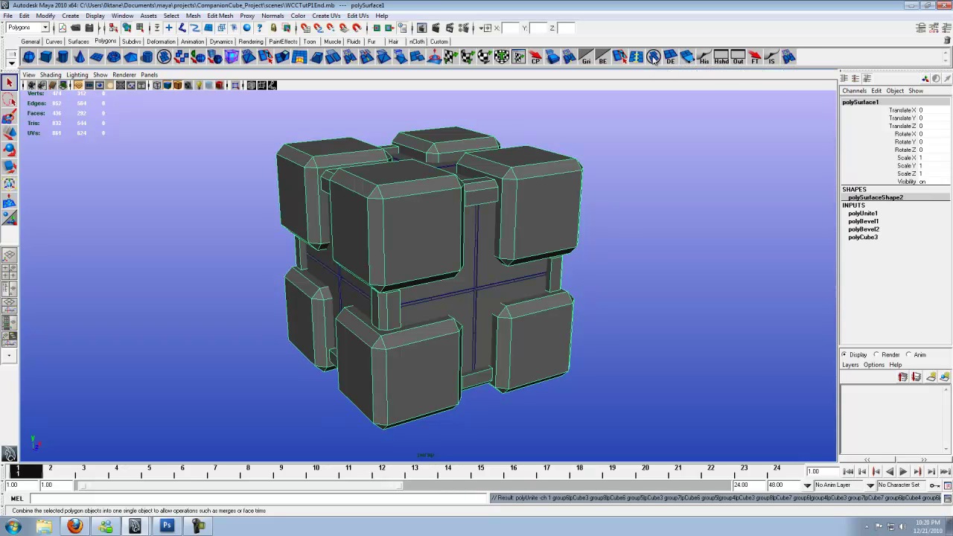
left_click(193, 15)
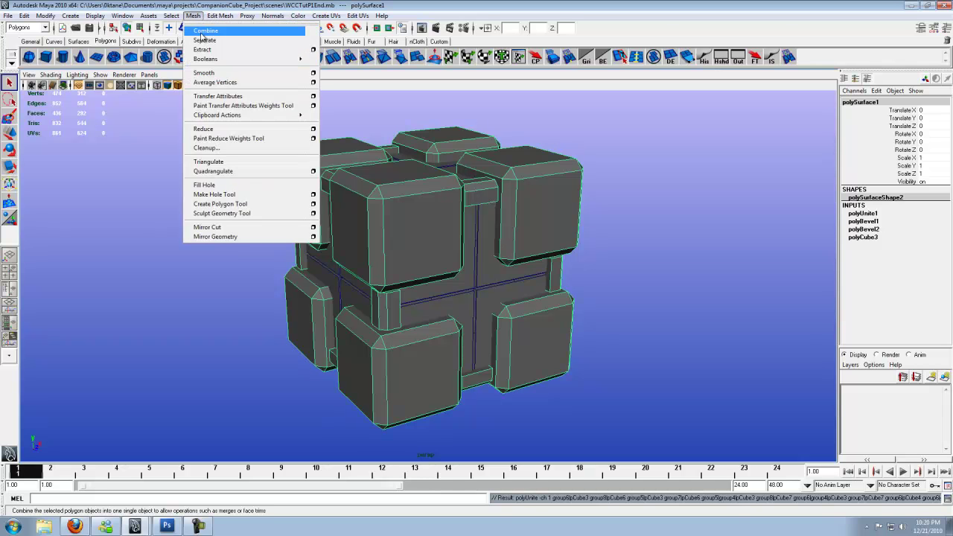
left_click(203, 33)
Step: Hide the inner core so that only the combined mesh of corner blocks and edge connectors is displayed
left_click_drag(535, 207, 409, 195, "alt")
left_click_drag(411, 269, 343, 297, "alt")
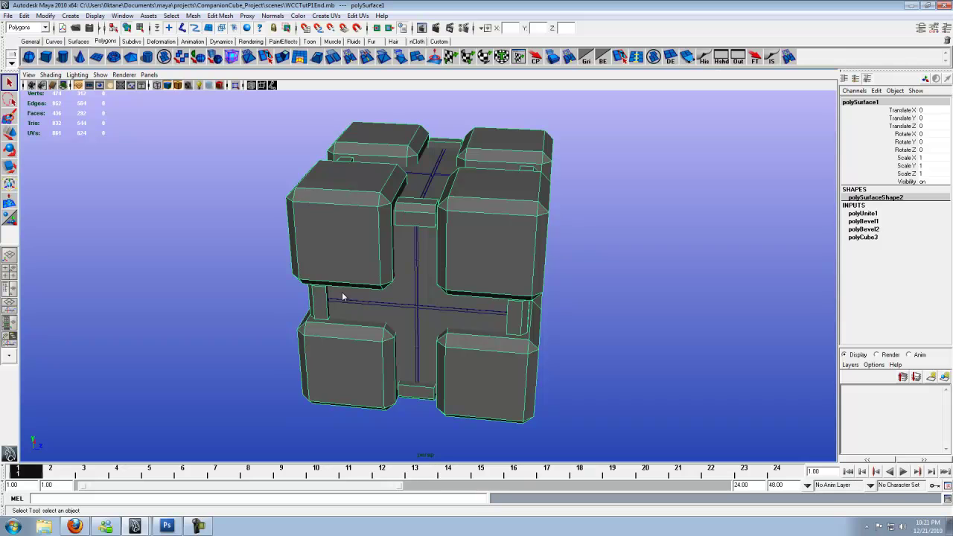
left_click_drag(347, 280, 307, 278, "alt")
left_click_drag(437, 262, 380, 255, "alt")
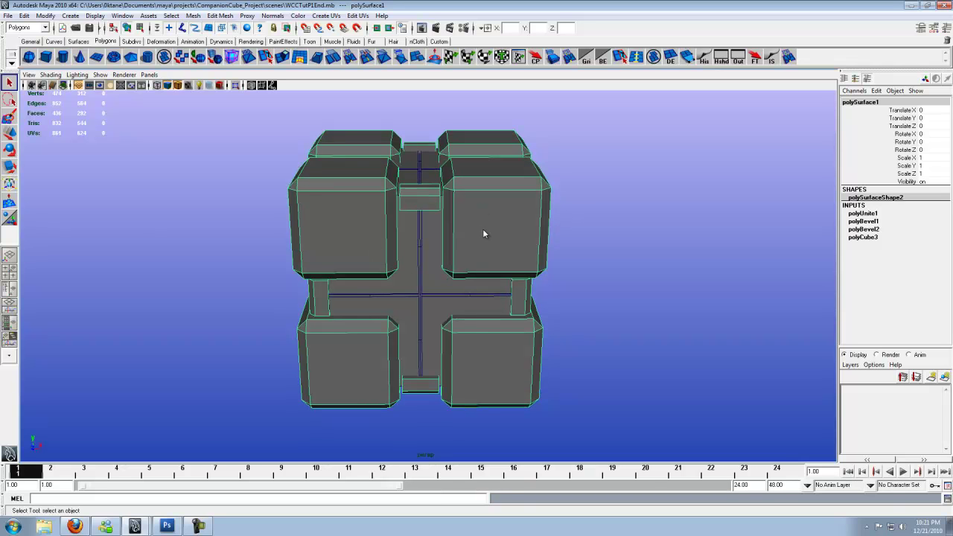
key("ctrl+z")
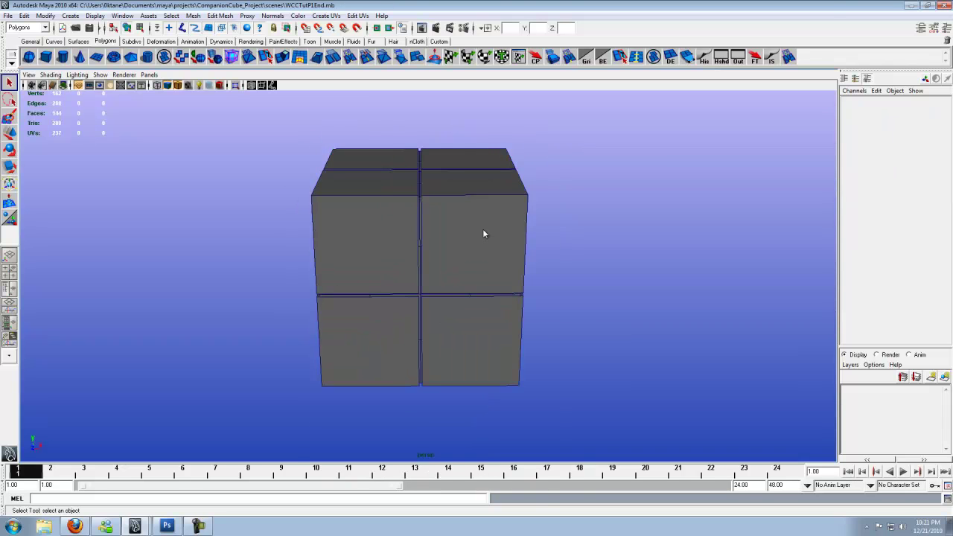
key("ctrl+z")
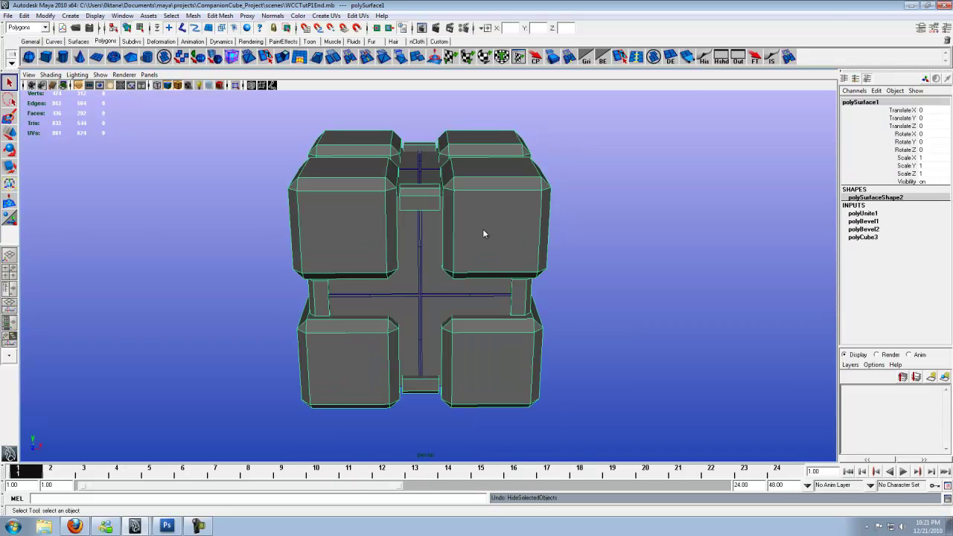
left_click(632, 261)
left_click(514, 222)
key("alt+h")
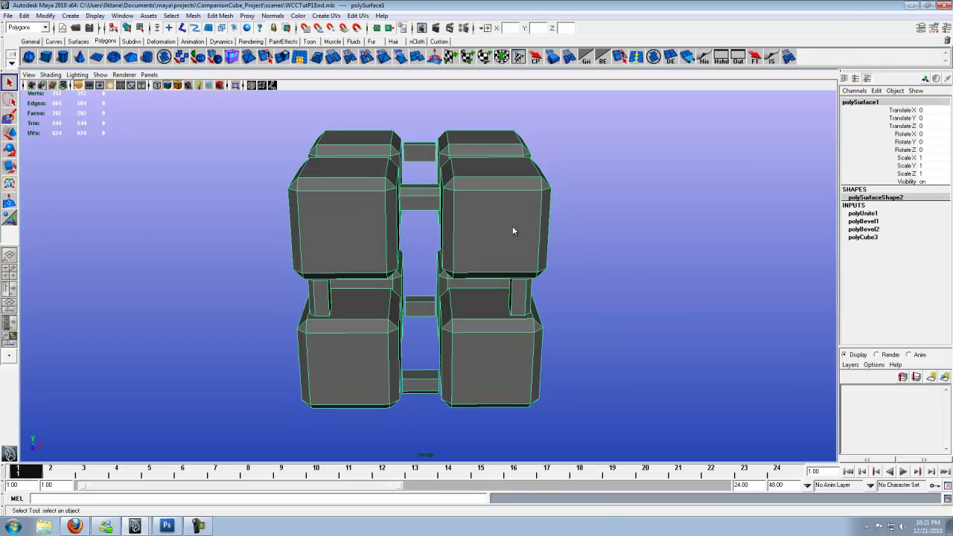
Step: Create a polygon cylinder at the centre of the cube
left_click_drag(599, 231, 487, 252, "alt")
left_click_drag(410, 270, 426, 239, "alt")
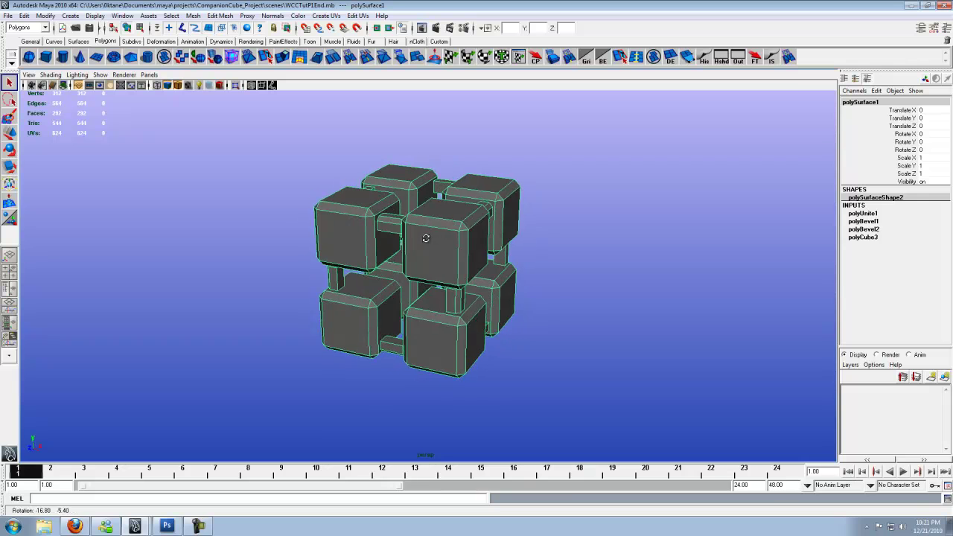
left_click(62, 58)
left_click_drag(403, 360, 414, 278, "alt")
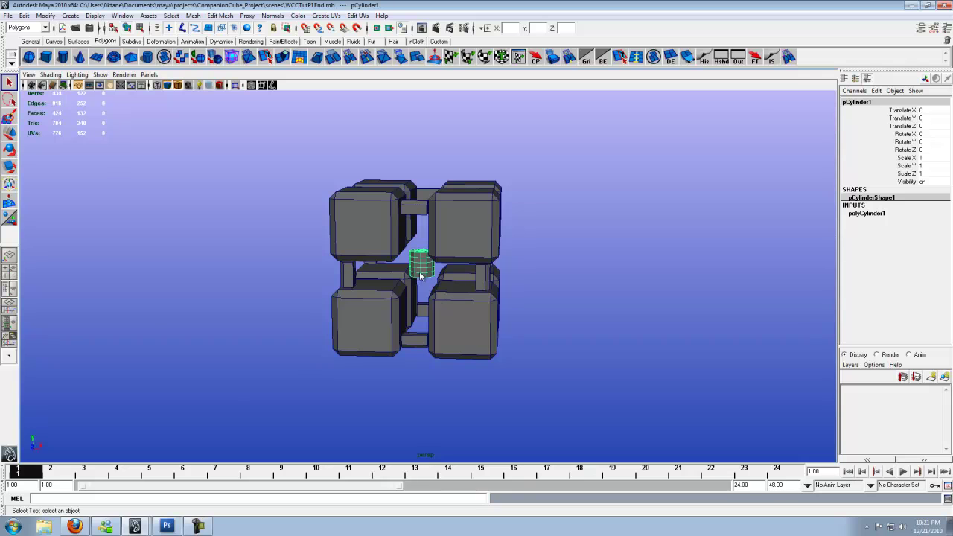
Step: Set the cylinder's Subdivisions Axis to 100
key("space")
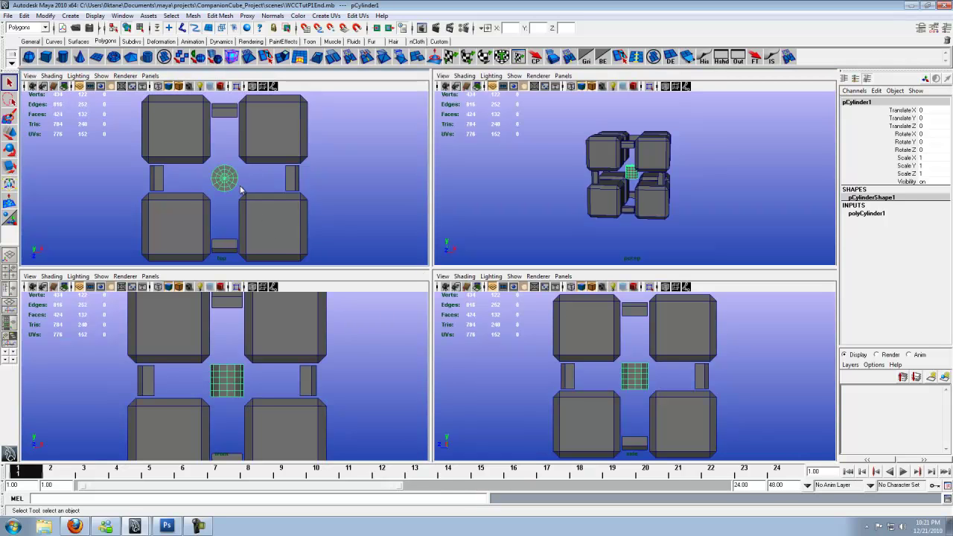
key("space")
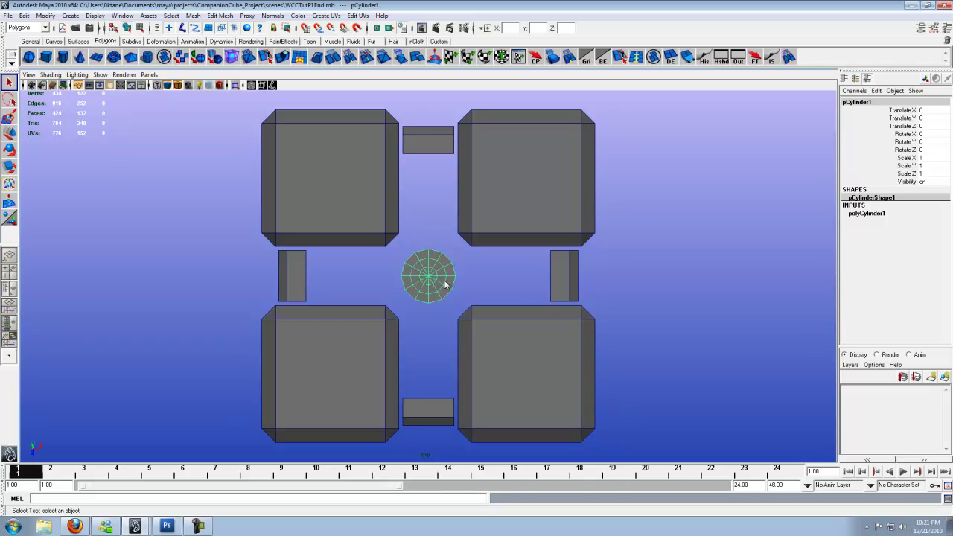
left_click(872, 213)
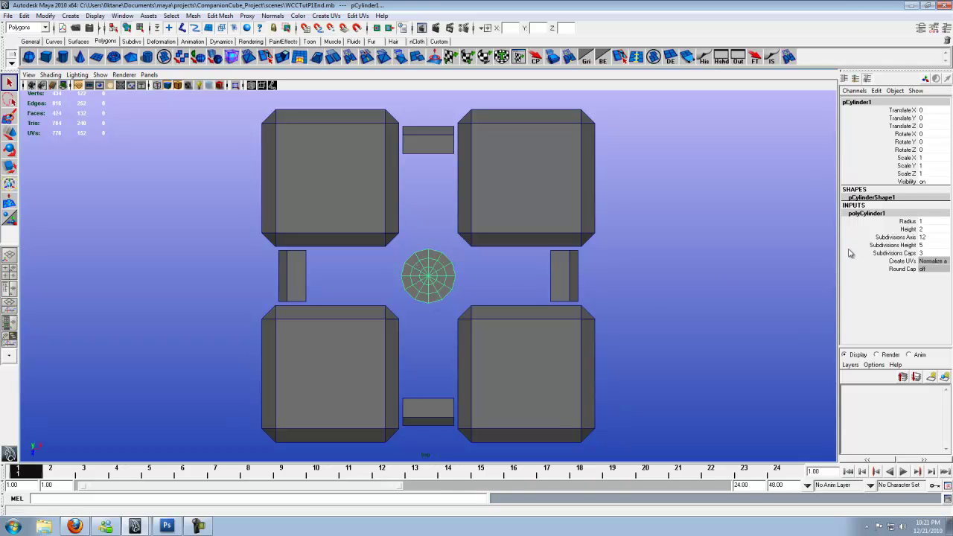
left_click(898, 237)
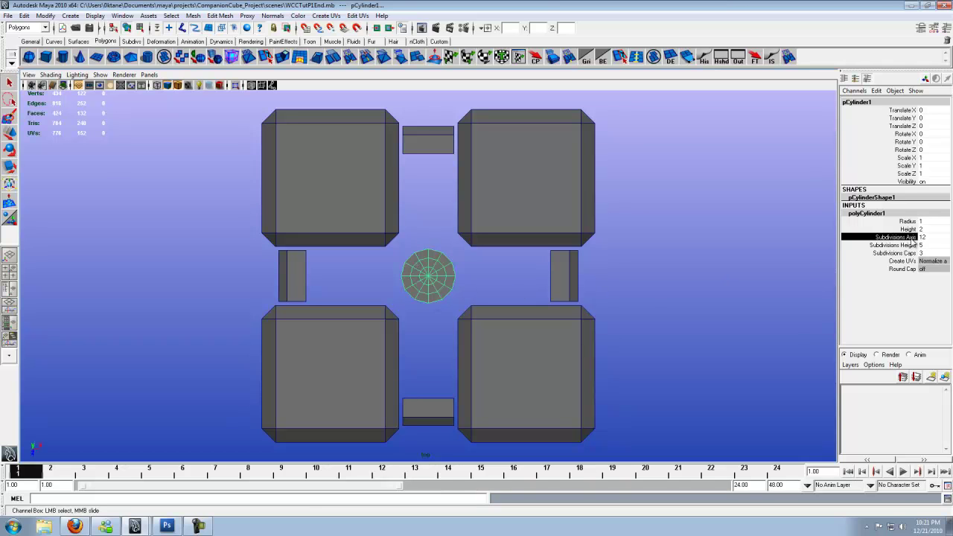
double_click(926, 237)
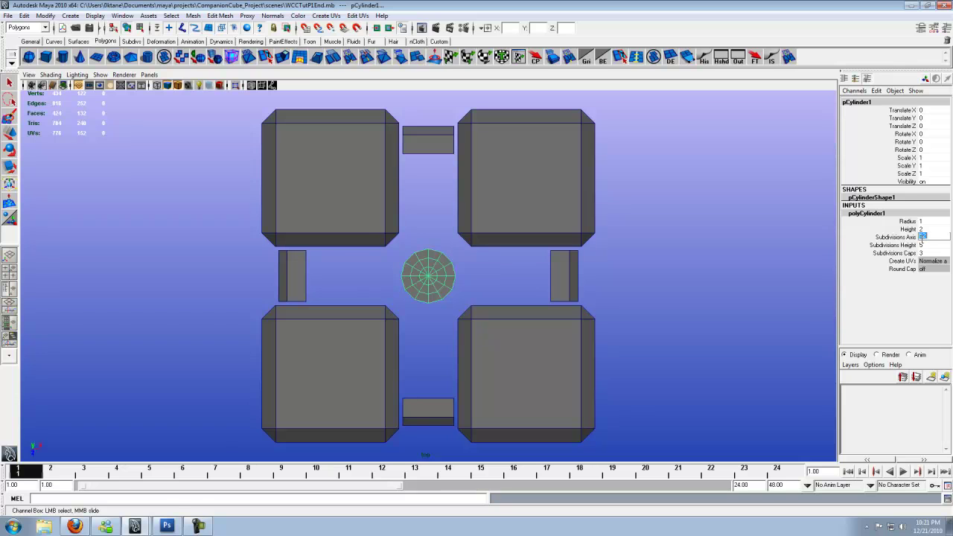
key("Return")
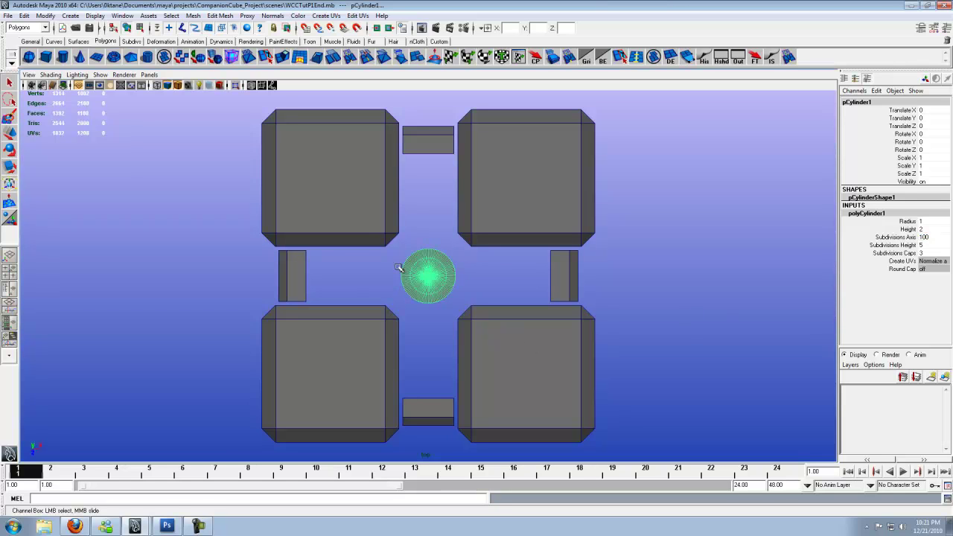
Step: Scale the cylinder uniformly to about 4.62 so its rim meets the inner edges of the connector pieces in top view
key("r")
left_click_drag(430, 280, 599, 280)
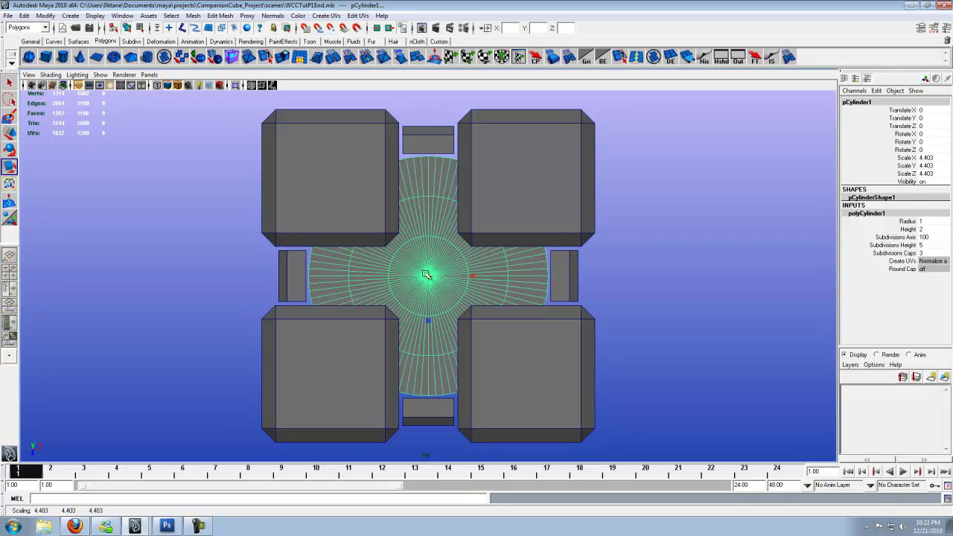
left_click_drag(429, 276, 441, 277)
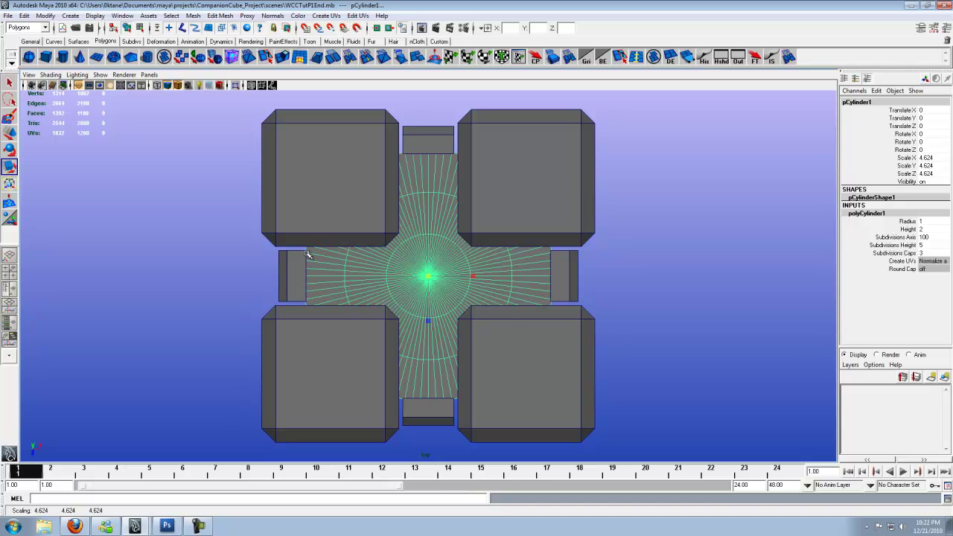
Step: Stretch the cylinder along its Y axis to a scale of about 8.55 so it extends past the cube's upper and lower faces
key("space")
key("space")
scroll(447, 261, "down", 5)
left_click_drag(428, 231, 432, 197)
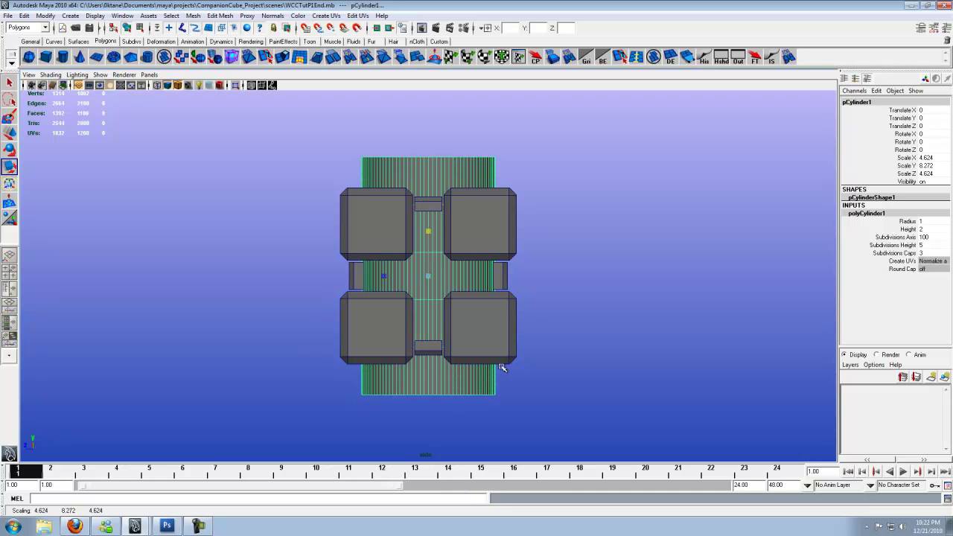
left_click_drag(428, 233, 432, 228)
key("space")
key("space")
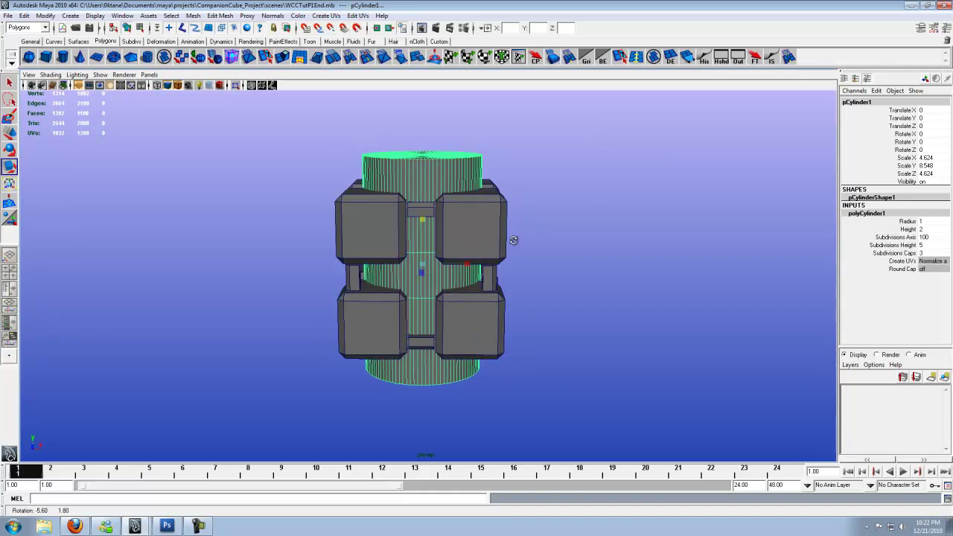
Step: Reduce the cylinder's Subdivisions Height to 1
left_click_drag(533, 236, 455, 248, "alt")
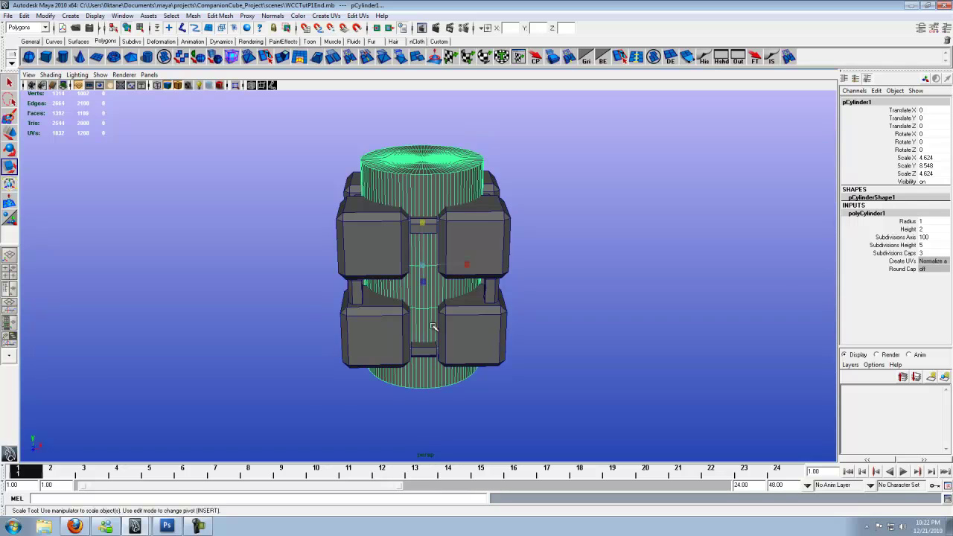
left_click_drag(436, 326, 429, 339, "alt")
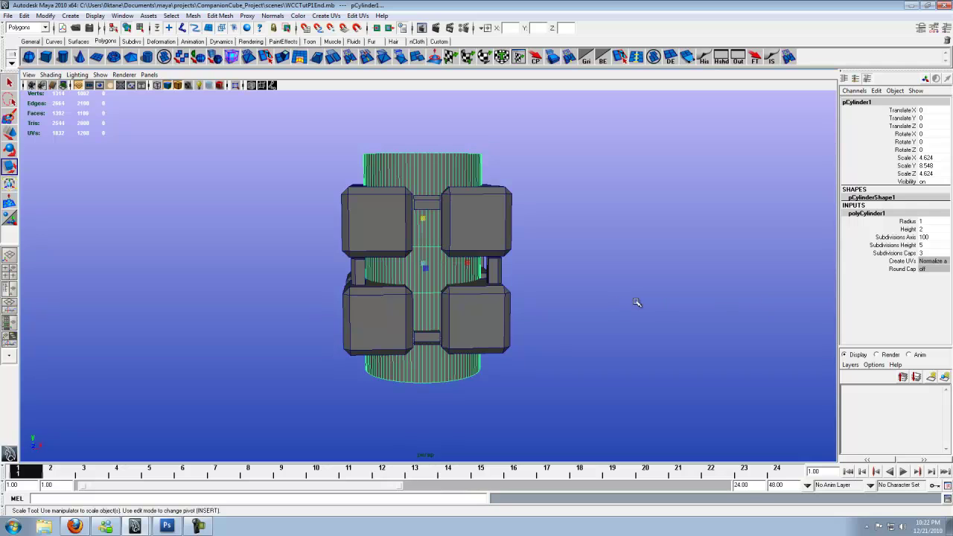
left_click(909, 246)
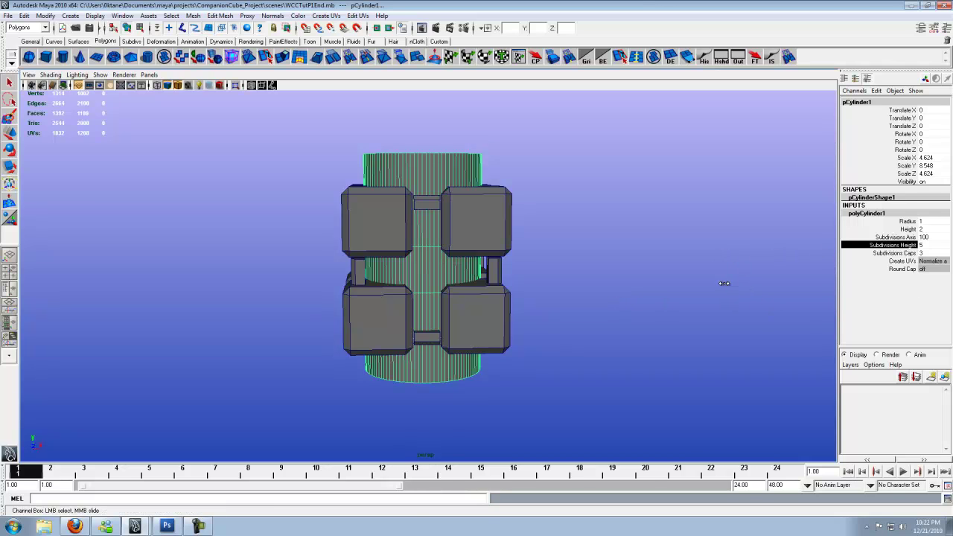
middle_click_drag(723, 284, 691, 284)
left_click(615, 236)
key("r")
left_click_drag(614, 237, 582, 296, "alt")
Step: Freeze the transformations of the stretched cylinder
left_click(475, 258)
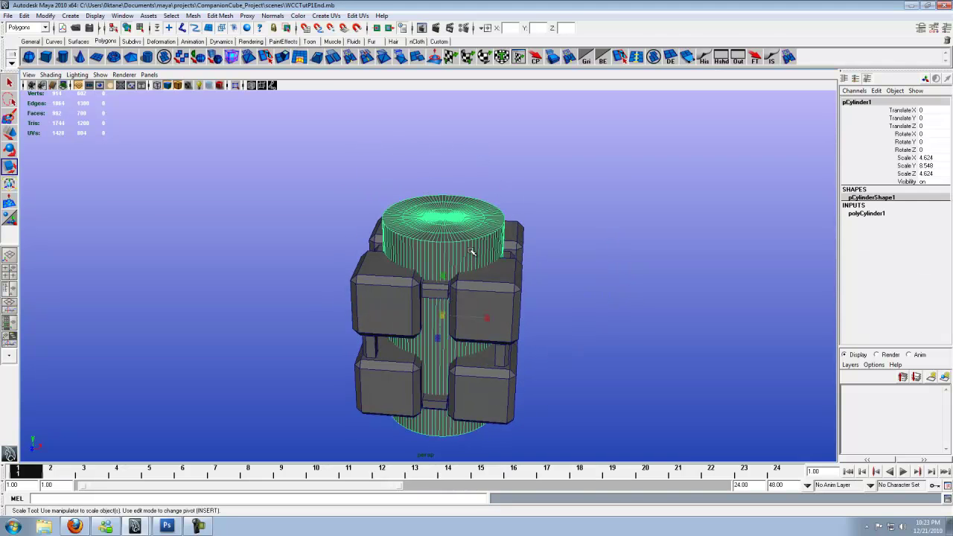
left_click_drag(475, 258, 507, 255, "alt")
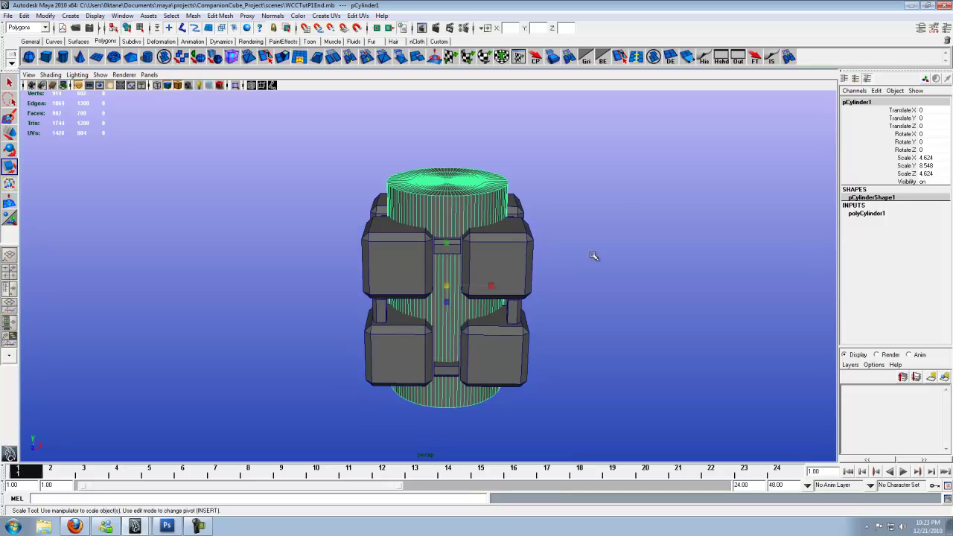
left_click(755, 57)
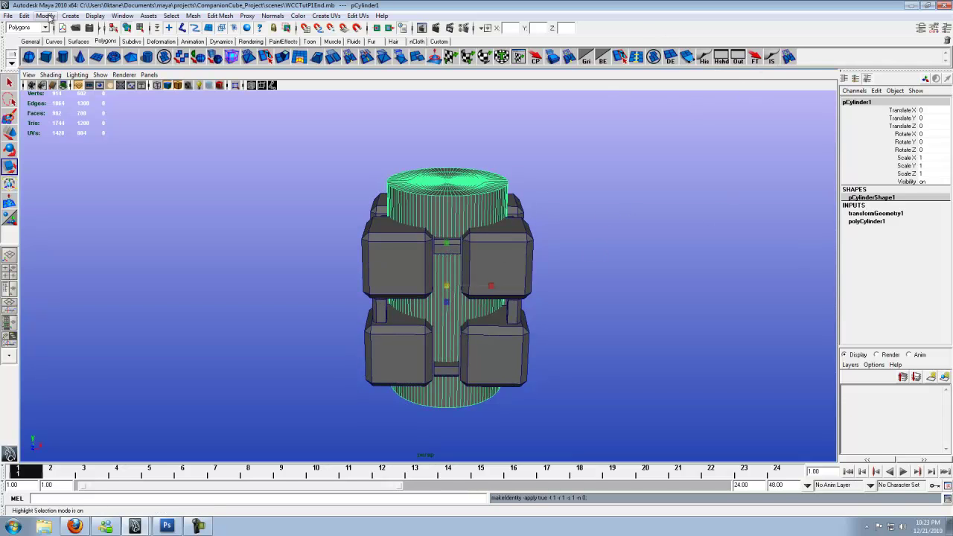
left_click(46, 16)
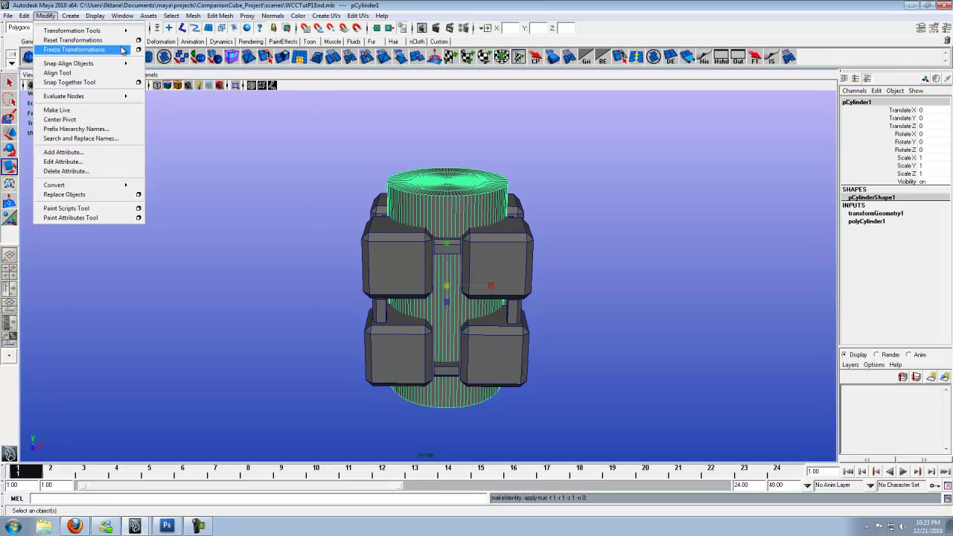
left_click(488, 204)
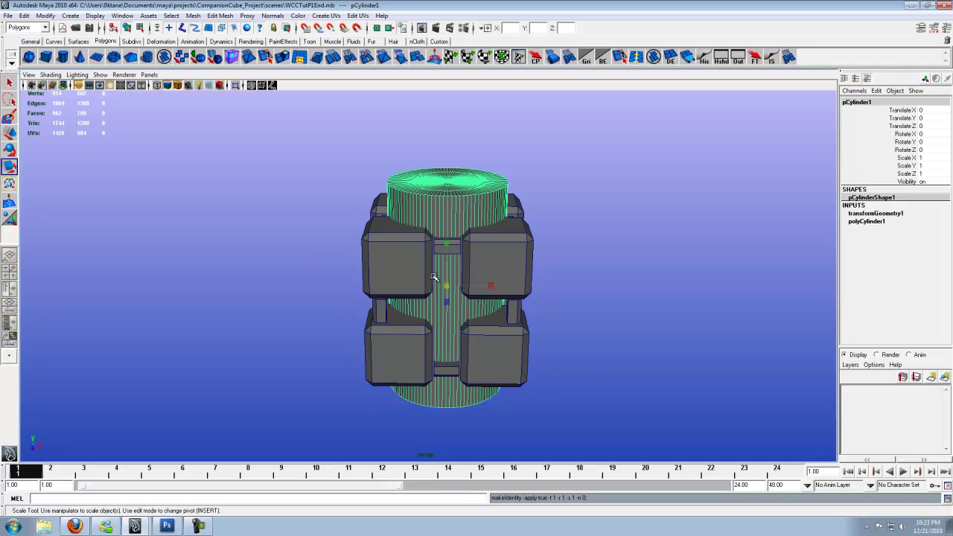
key("w")
left_click_drag(485, 276, 628, 278)
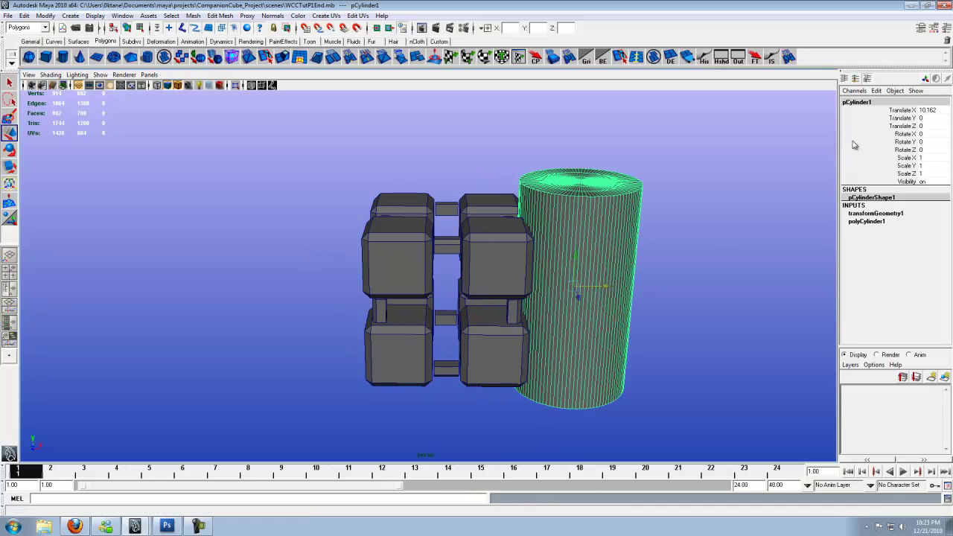
left_click(941, 109)
type("0")
key("Return")
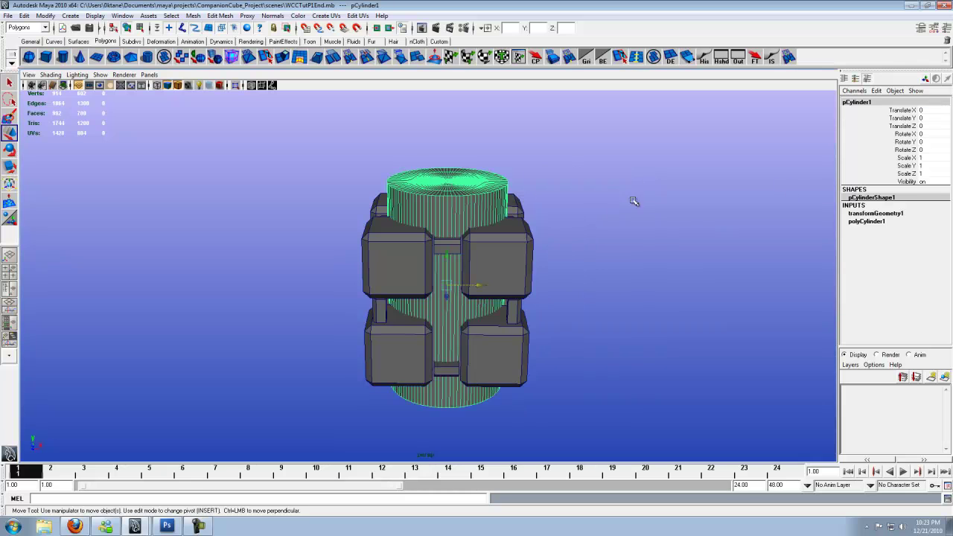
Step: Move the tall cylinder along X to about 13.9 so it stands clear beside the cube
left_click(639, 188)
left_click_drag(470, 252, 453, 235, "alt")
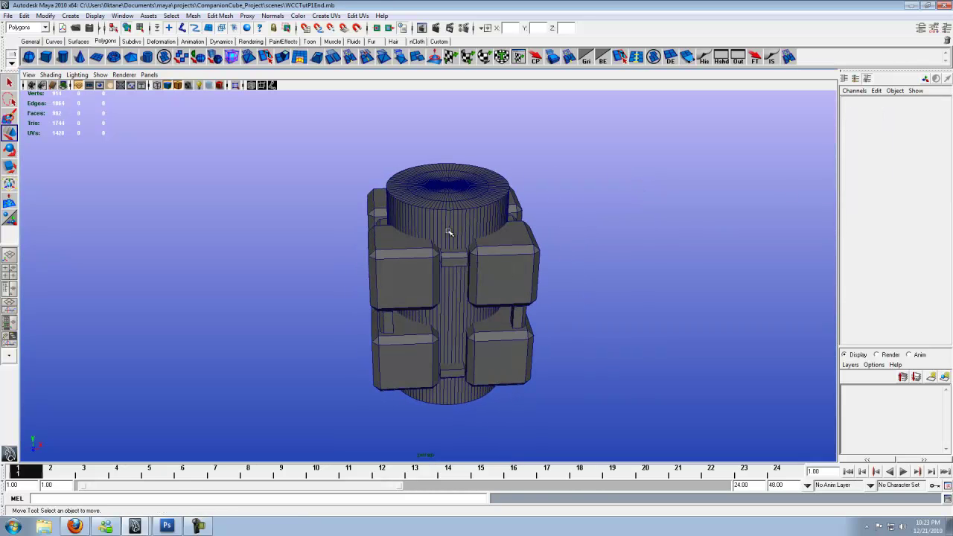
left_click(465, 242)
left_click_drag(474, 286, 655, 302)
left_click_drag(508, 309, 508, 307, "alt")
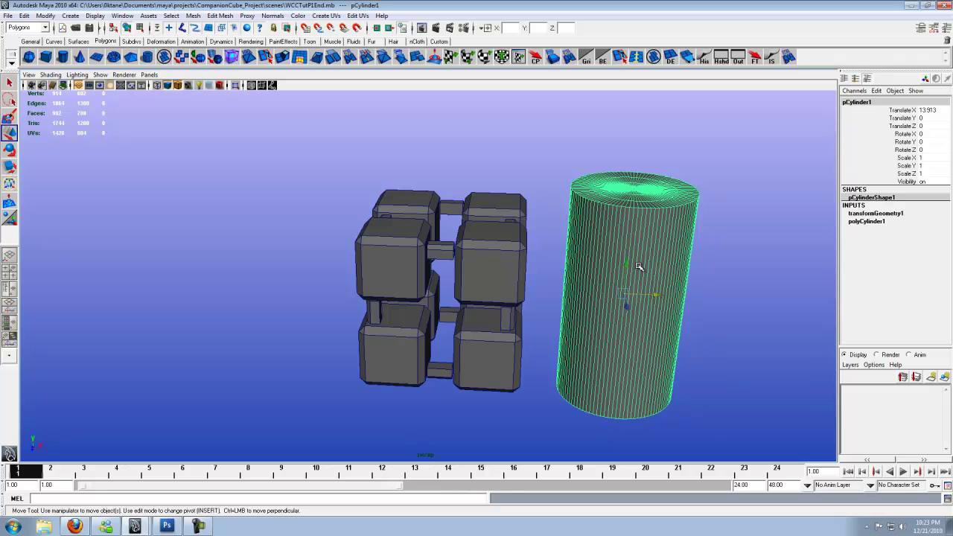
Step: Duplicate the cylinder and set the copy's Translate X to 0 so it sits inside the cube
key("ctrl+d")
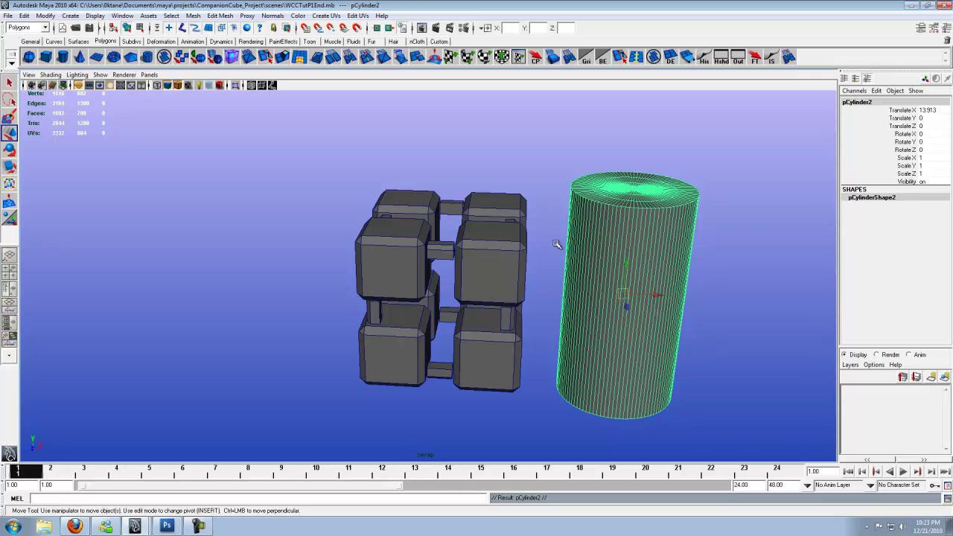
left_click(930, 110)
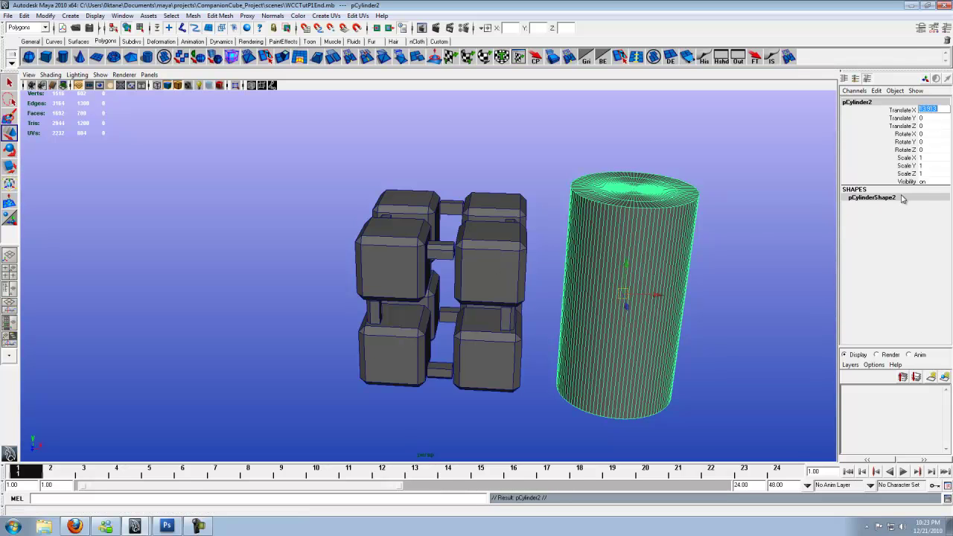
type("0")
key("Return")
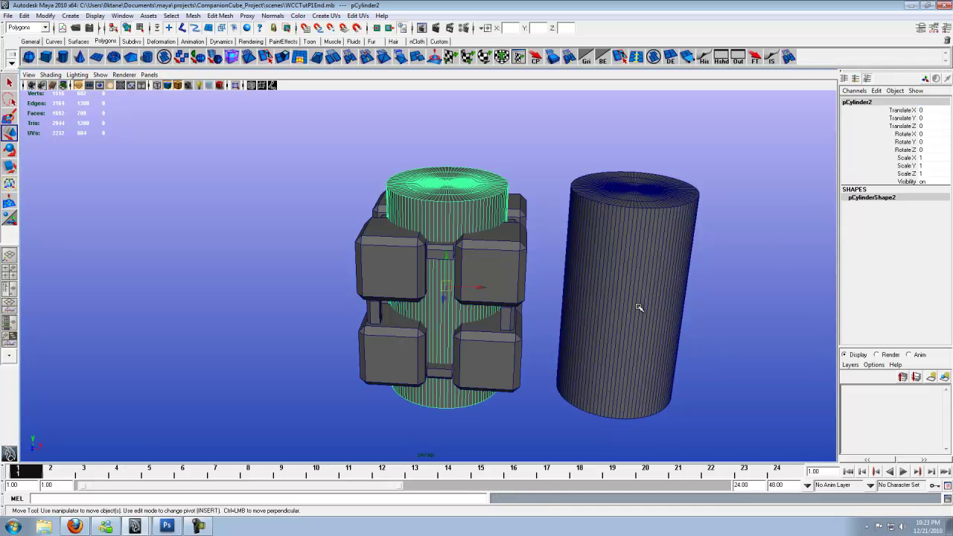
Step: Float the Booleans commands as a separate palette and subtract the centred vertical cylinder from the combined cube mesh with Difference
left_click_drag(489, 269, 485, 271, "alt")
left_click(498, 270)
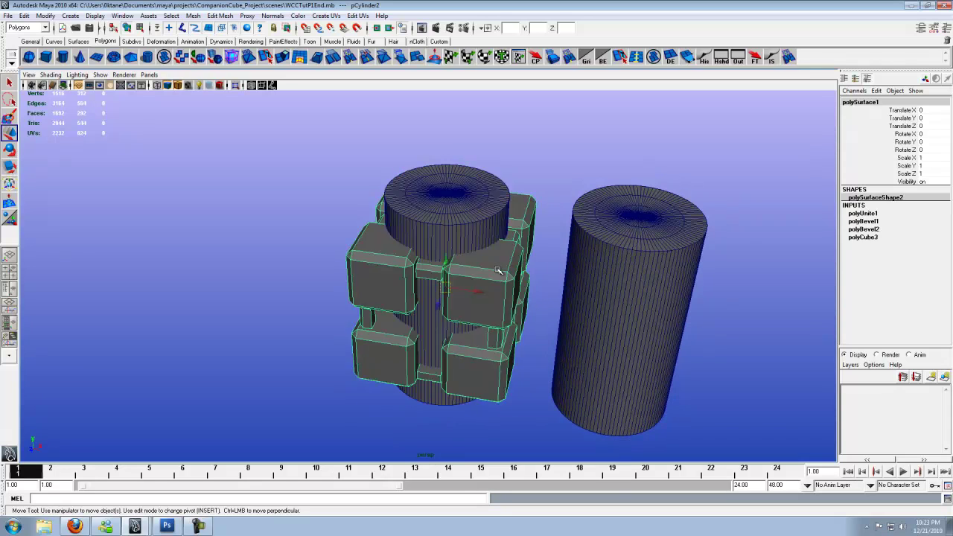
left_click(479, 228)
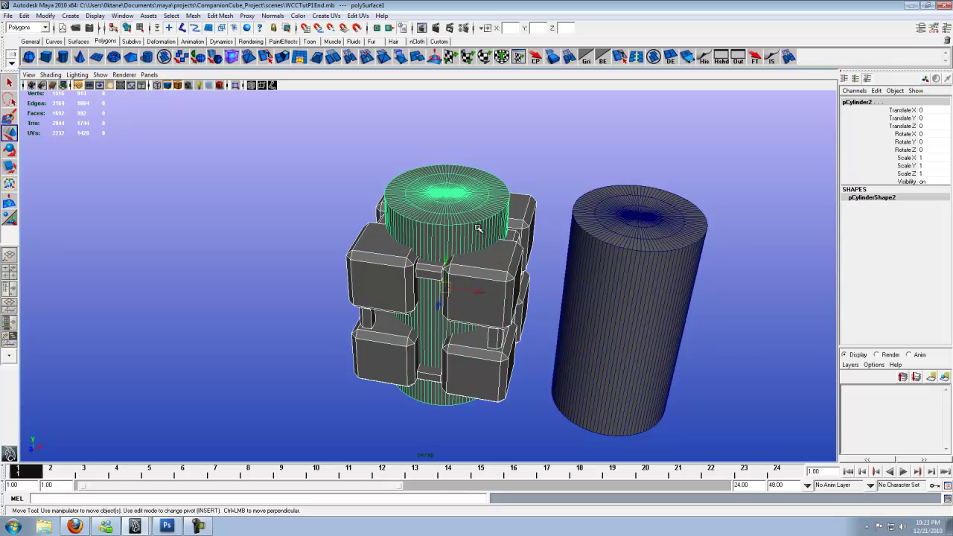
left_click(227, 16)
mouse_move(193, 15)
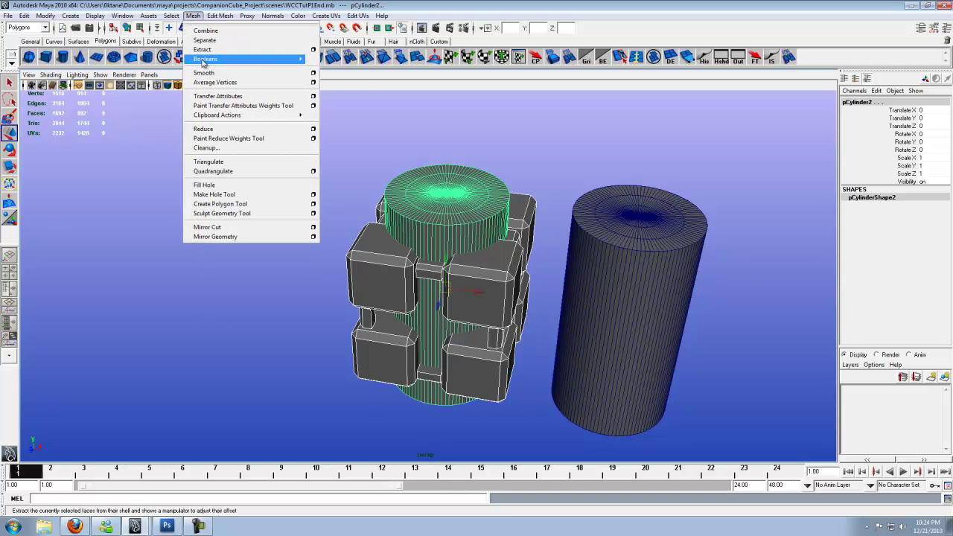
mouse_move(301, 59)
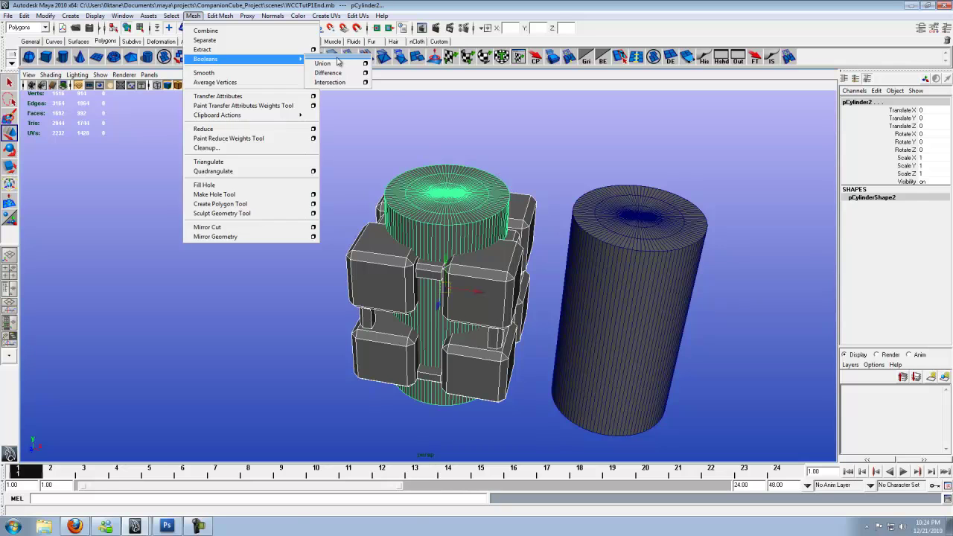
left_click(337, 57)
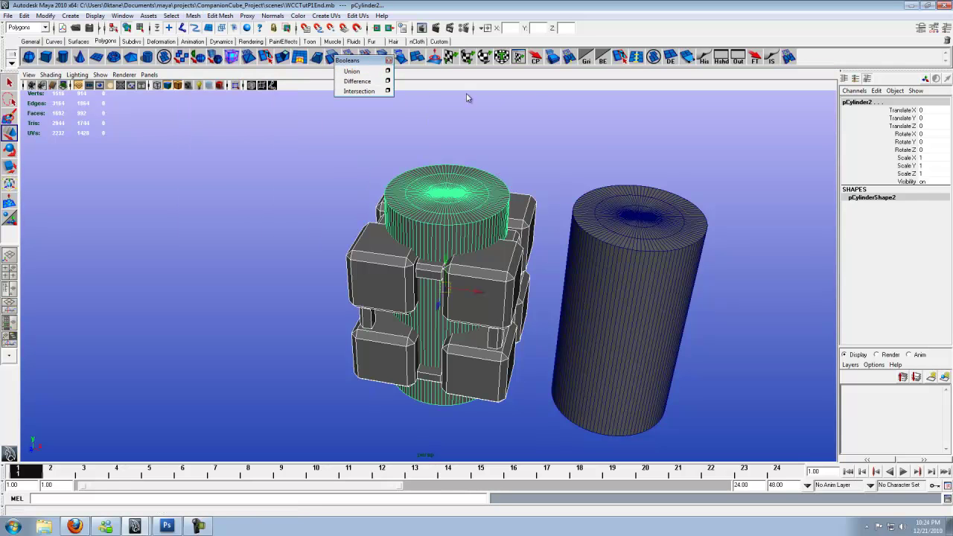
left_click_drag(356, 59, 554, 122)
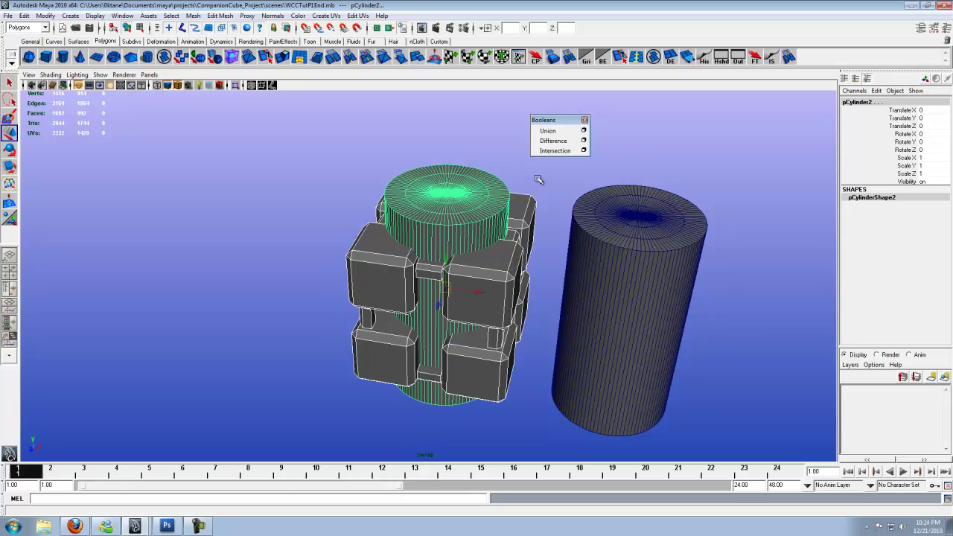
left_click(567, 144)
left_click_drag(397, 268, 545, 273, "alt")
Step: Duplicate the spare cylinder beside the cube again and set the new copy's Translate X to 0
left_click(634, 290)
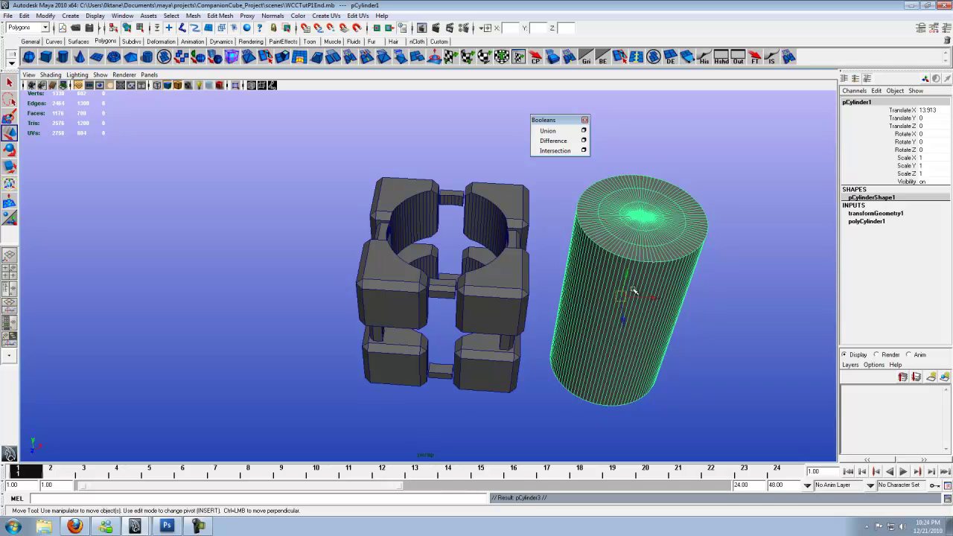
key("ctrl+d")
left_click(928, 110)
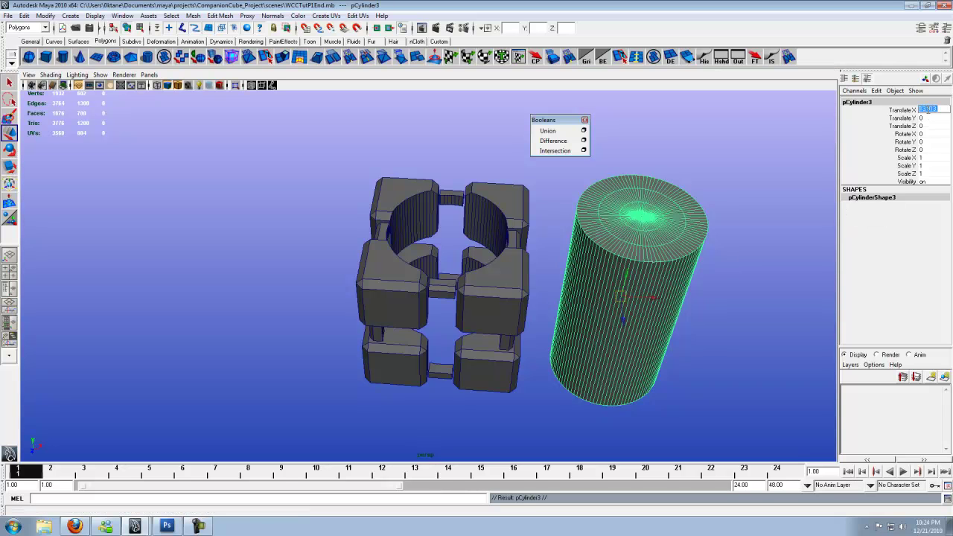
type("0")
key("Return")
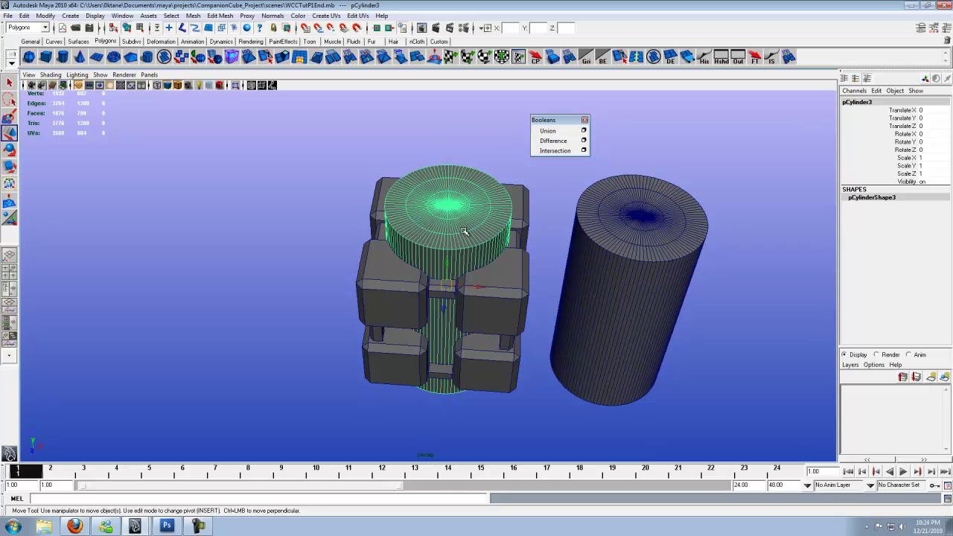
Step: Rotate the centred cylinder copy sideways by setting its Rotate Z to -90
key("f")
key("e")
left_click_drag(477, 299, 456, 268, "alt")
left_click_drag(928, 134, 931, 149)
type("0")
key("Return")
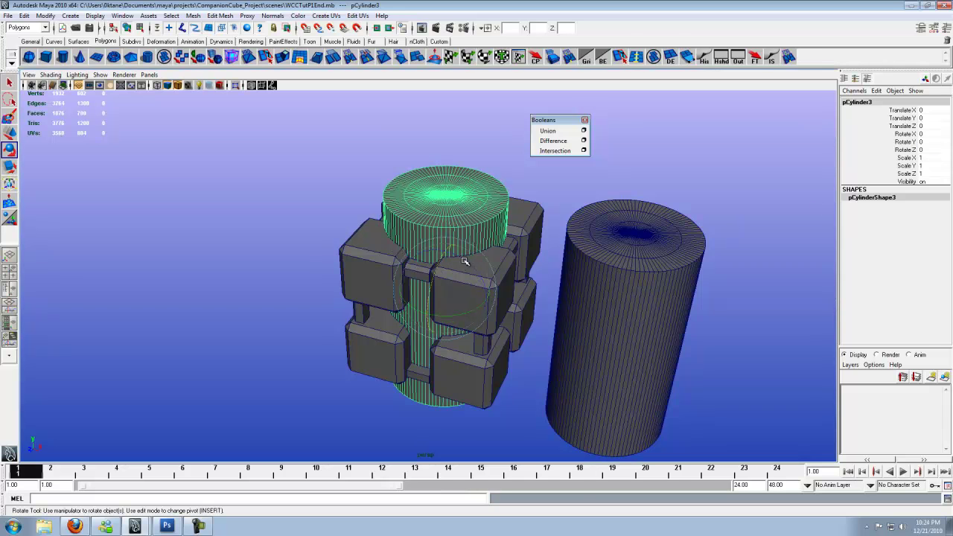
left_click_drag(464, 260, 516, 315)
double_click(929, 150)
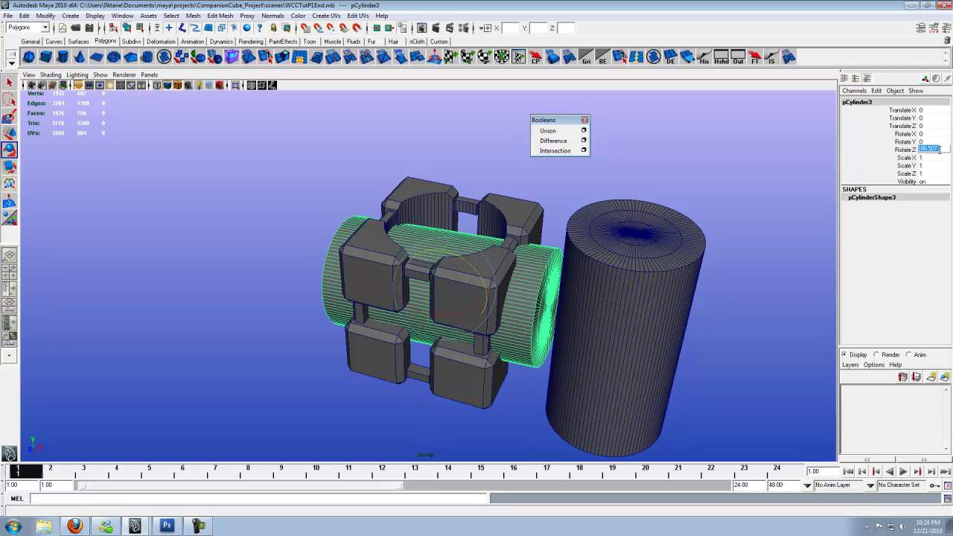
key("BackSpace")
type("-90")
key("Return")
Step: Subtract the sideways cylinder along X from the cube mesh with a Boolean Difference
left_click_drag(466, 326, 473, 283, "alt")
left_click(484, 244, "shift")
key("g")
key("ctrl+z")
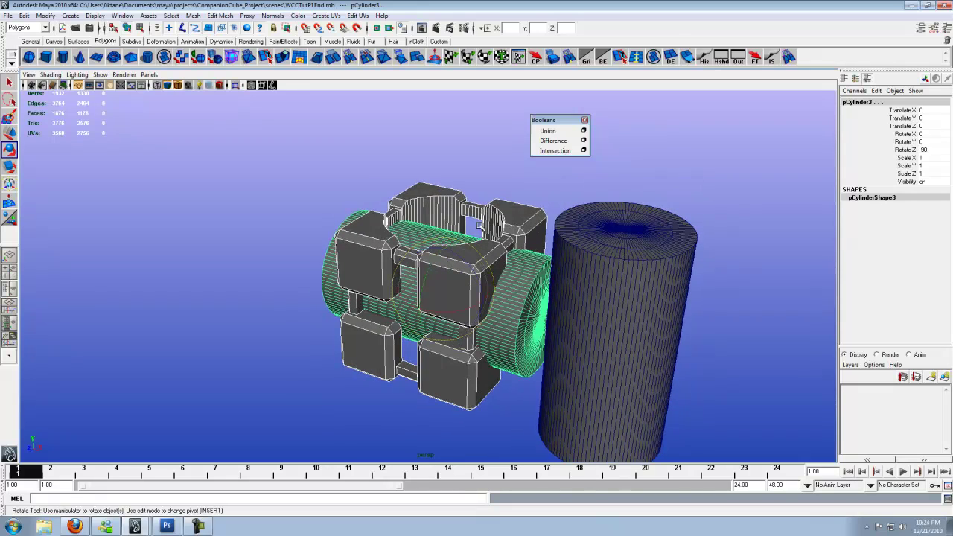
left_click(554, 140)
Step: Centre the original cylinder with Translate X at 0 and set its Rotate X to 90 so it runs front to back
left_click(625, 334)
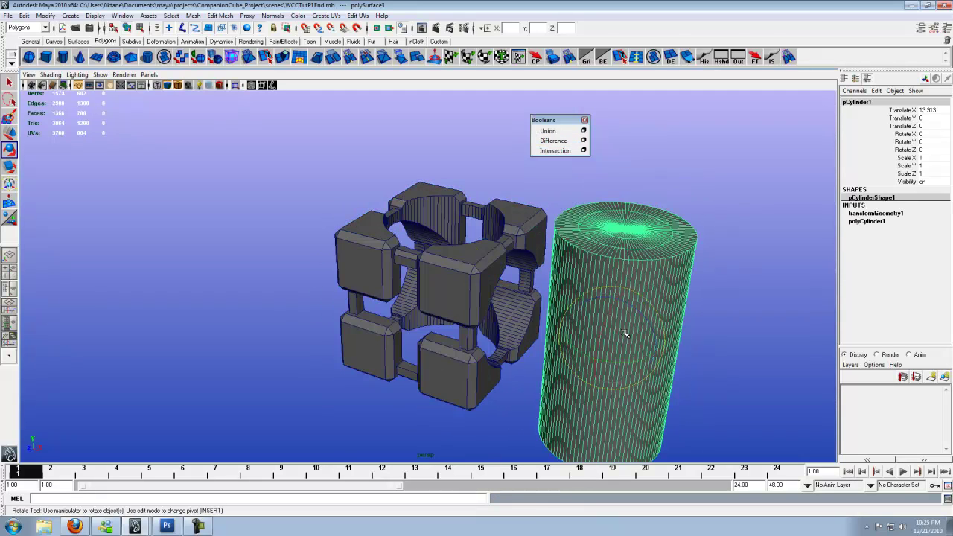
left_click_drag(616, 370, 606, 362, "alt")
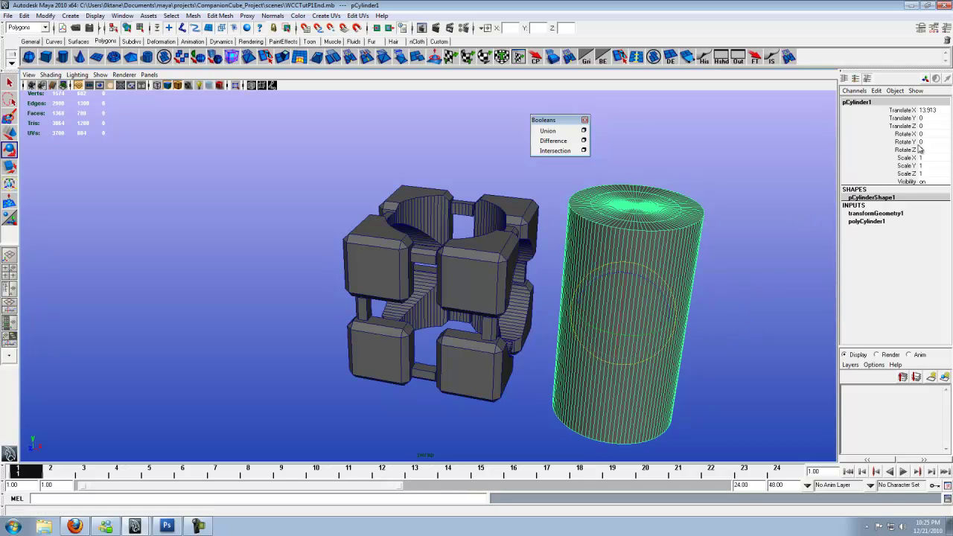
double_click(932, 111)
key("Return")
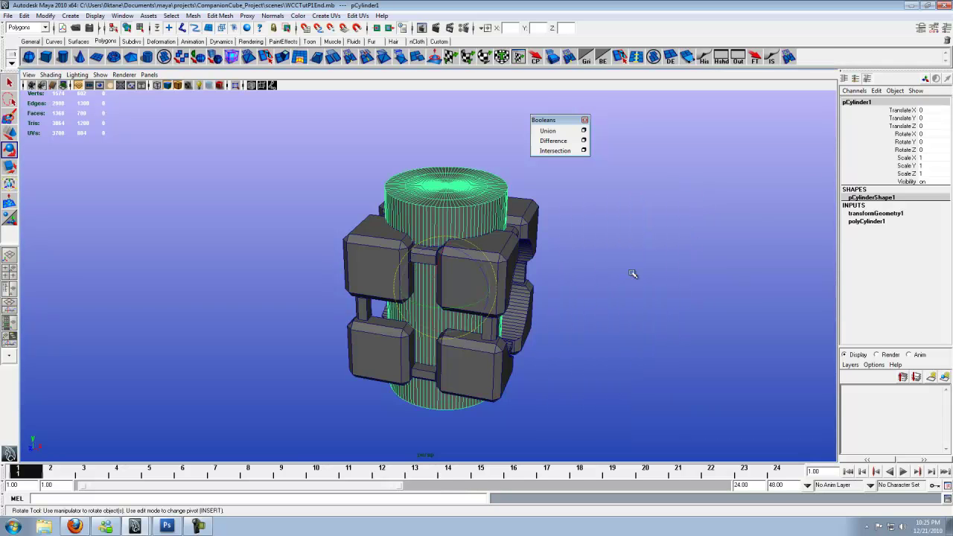
left_click_drag(435, 266, 421, 320)
double_click(929, 133)
type("90")
key("Return")
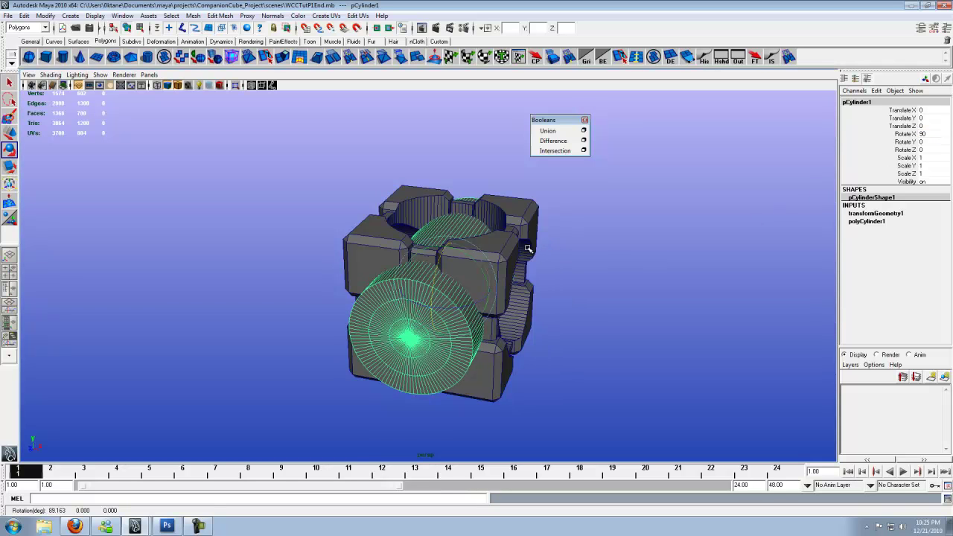
Step: Subtract the front-to-back cylinder from the cube mesh with a Boolean Difference
left_click(507, 255, "shift")
key("g")
left_click(369, 316, "shift")
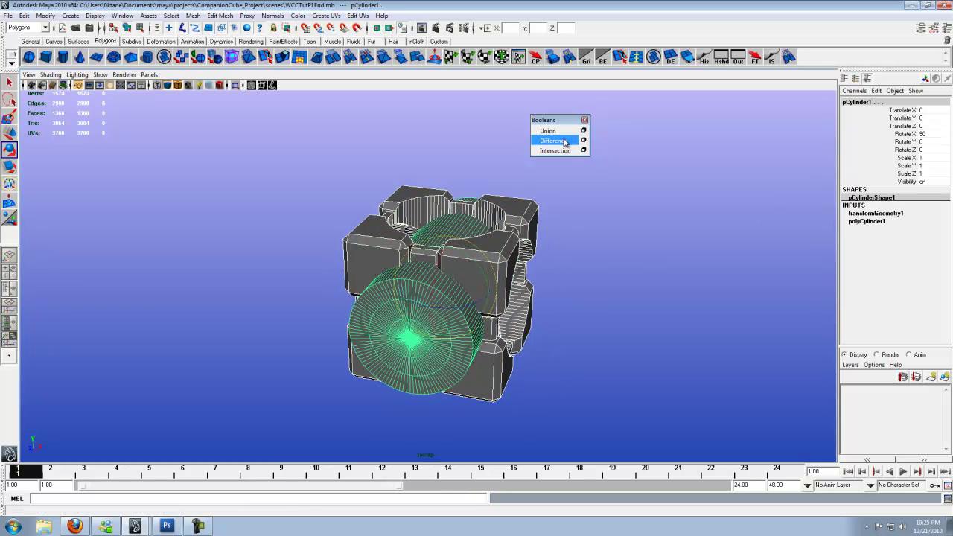
left_click(553, 141)
left_click_drag(583, 259, 519, 269, "alt")
left_click(574, 268)
Step: Examine the cut cube mesh from several angles, checking the circular openings and the inner corner seams
key("q")
left_click(421, 265)
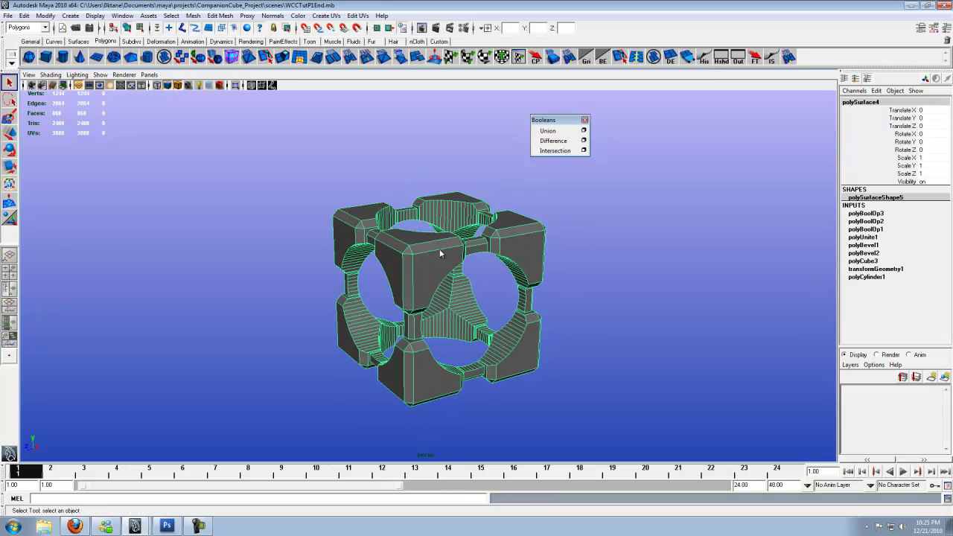
left_click_drag(445, 243, 453, 304, "alt")
scroll(468, 251, "up", 5)
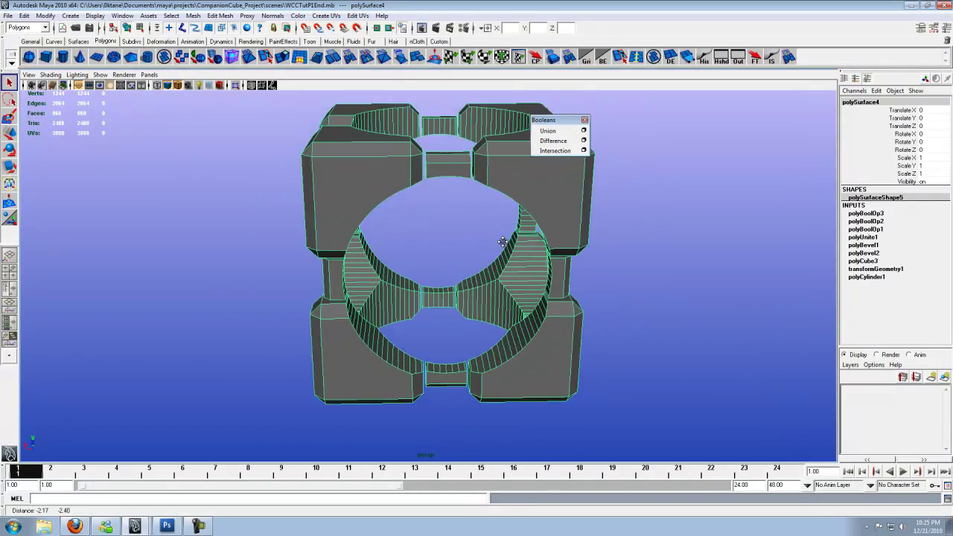
left_click_drag(472, 232, 408, 186, "alt")
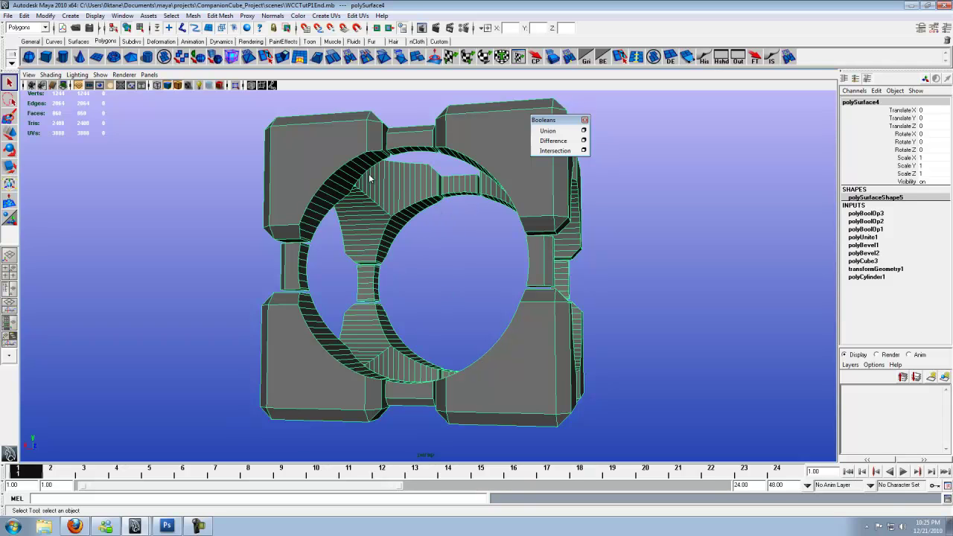
left_click_drag(457, 284, 463, 264, "alt")
scroll(462, 264, "up", 8)
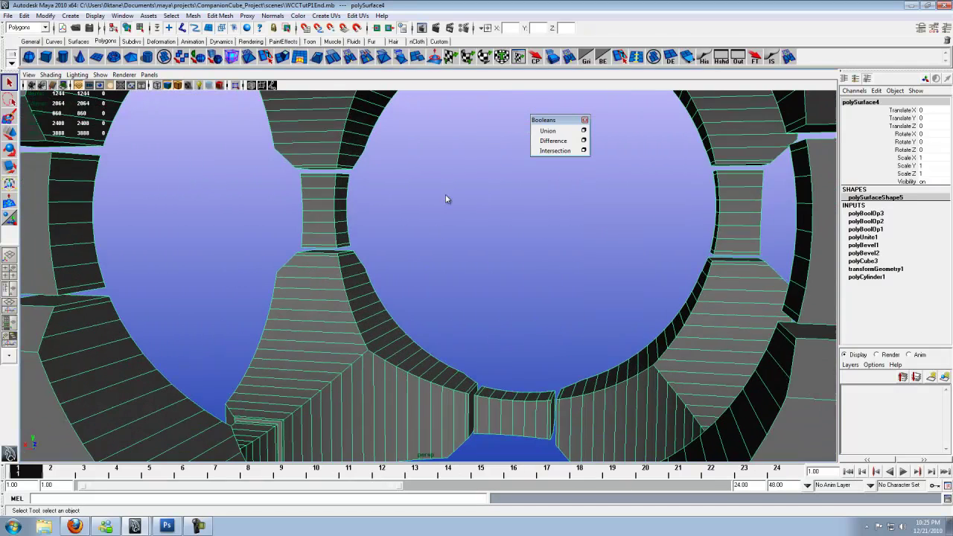
left_click_drag(434, 227, 401, 268, "alt")
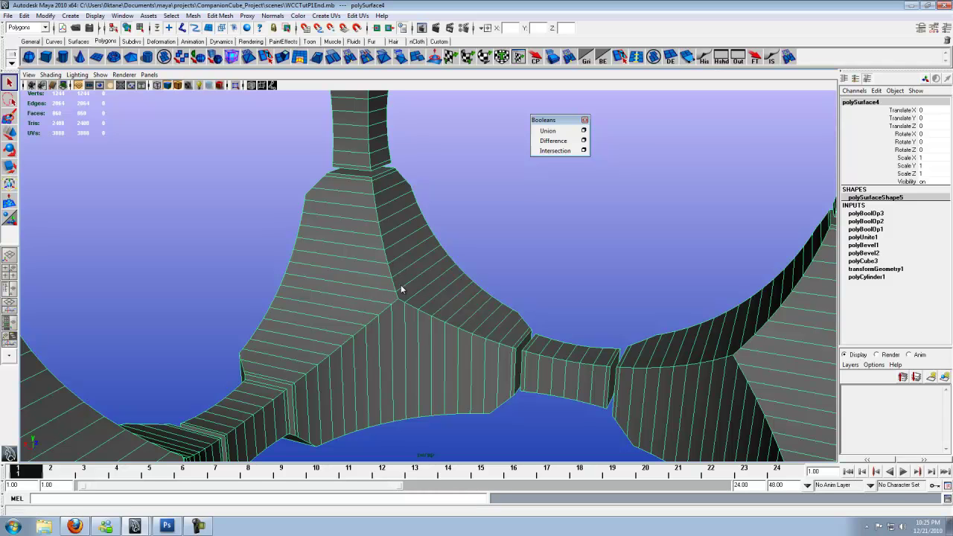
Step: Select the vertices along the three seams that meet at one inner corner of the cube mesh
key("F10")
left_click_drag(402, 289, 419, 345, "alt")
right_click_drag(419, 345, 432, 329, "alt")
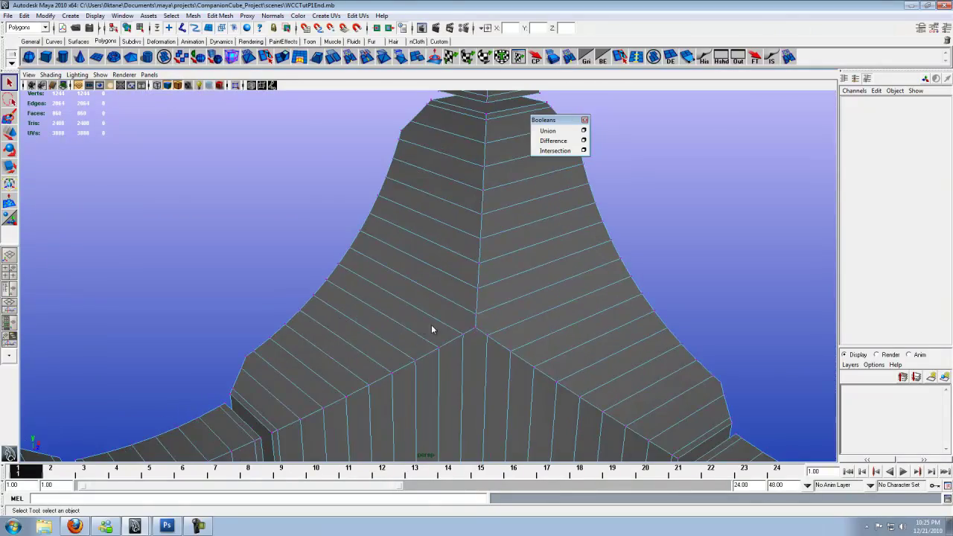
left_click(475, 328)
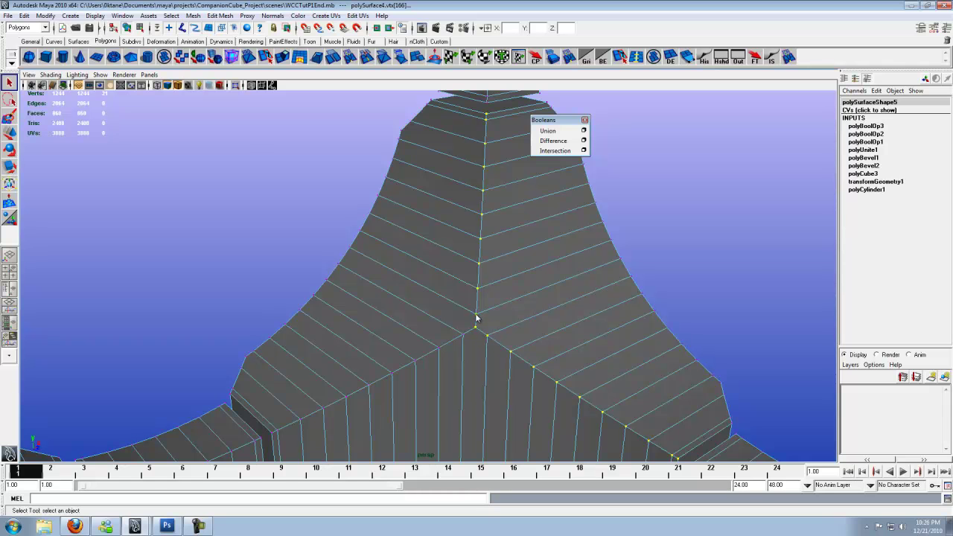
left_click(467, 334)
scroll(455, 377, "up", 5)
scroll(370, 377, "down", 5)
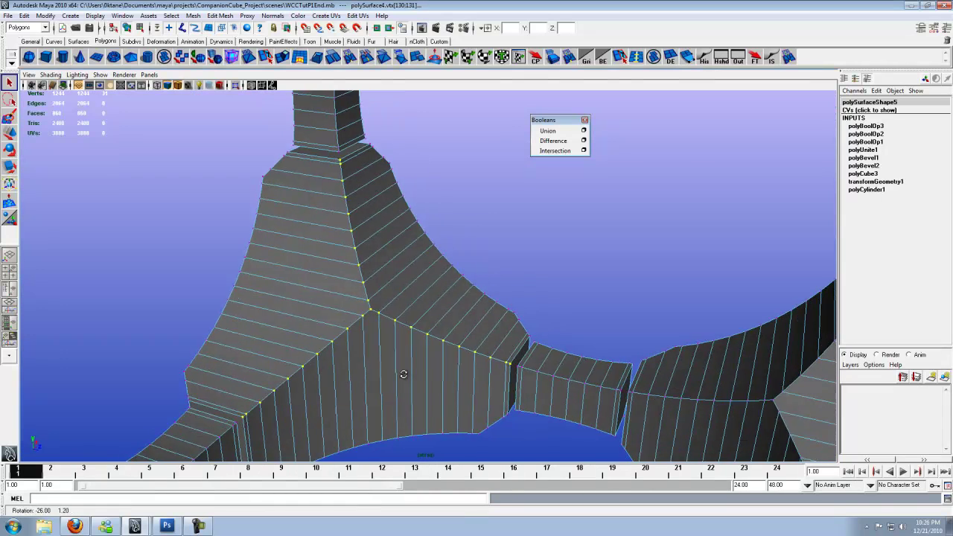
Step: Add the vertices of the adjoining connecting strip and the seams at the next lower inner corner to the selection
left_click_drag(369, 377, 426, 334, "alt")
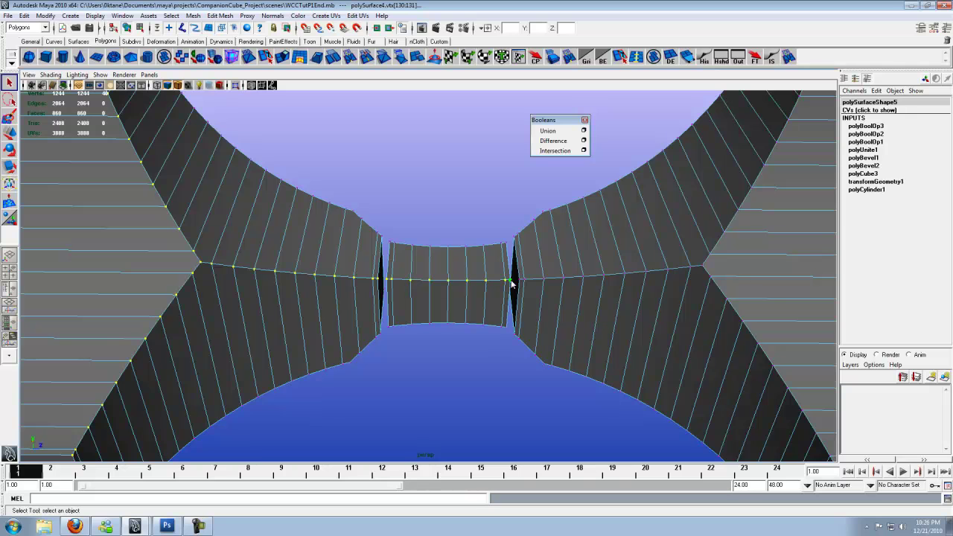
left_click(707, 259)
double_click(709, 258)
double_click(709, 278, "shift")
left_click_drag(522, 285, 520, 288, "alt")
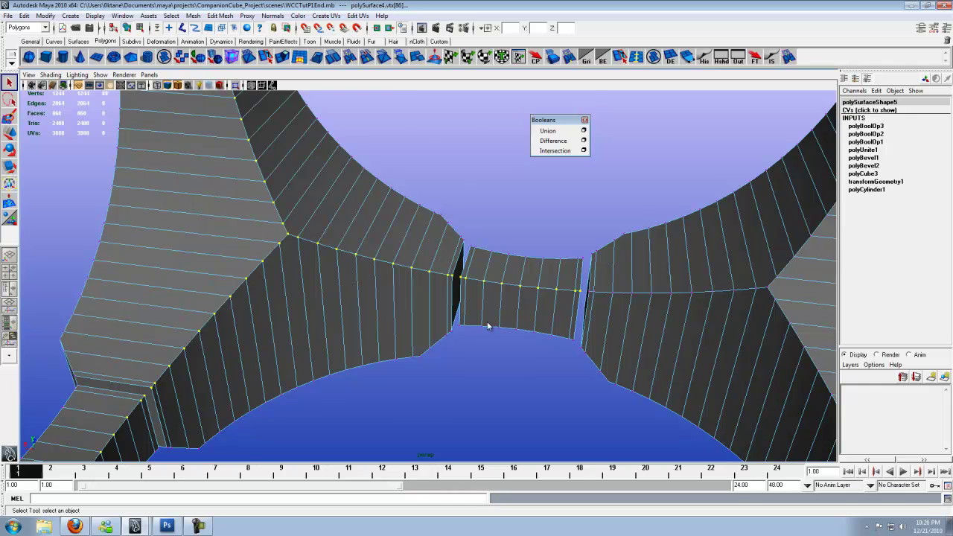
Step: Extend the vertex selection along the next lower connecting strip and the seams of the third lower inner corner
left_click_drag(453, 336, 509, 302, "alt")
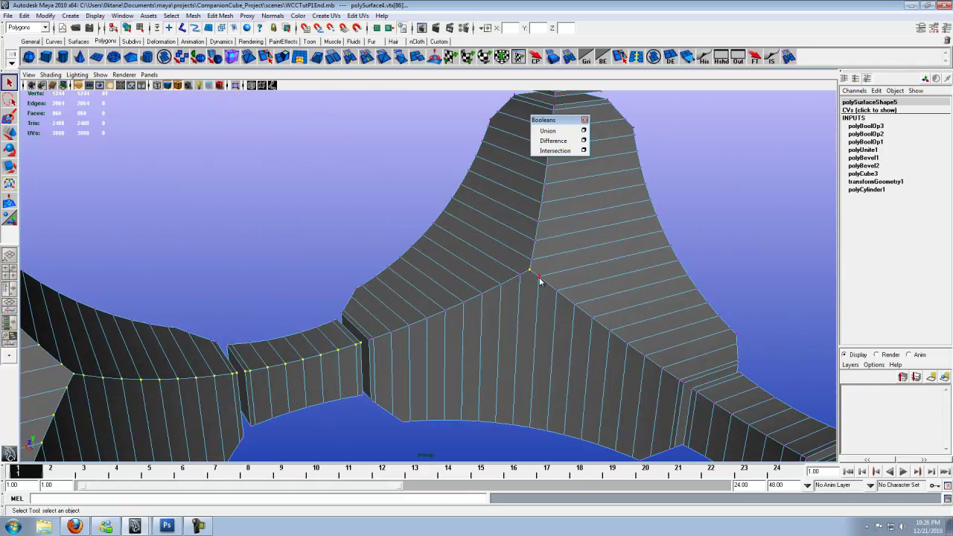
double_click(529, 270, "shift")
left_click_drag(470, 301, 441, 307, "alt")
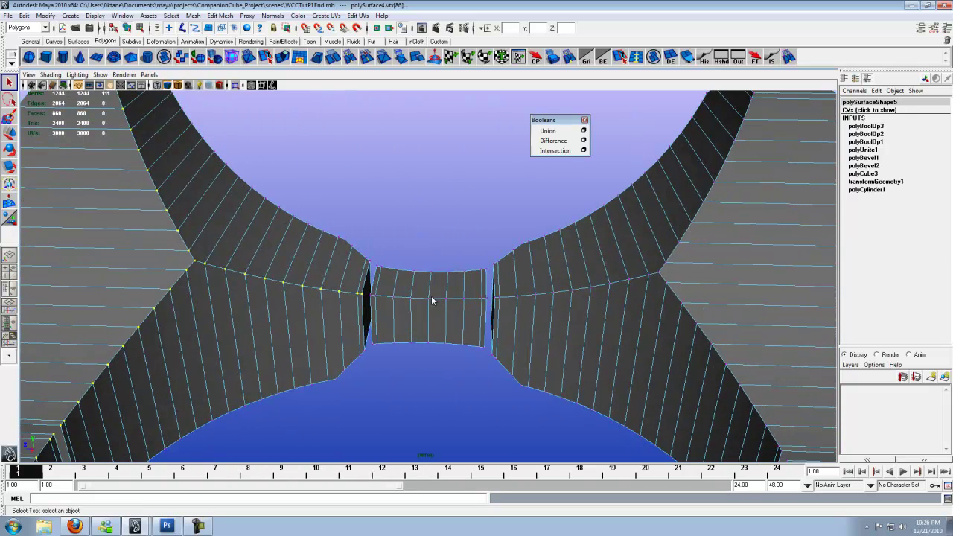
Step: Add the seam vertices of the remaining lower connecting strips and the fourth lower inner corner to the selection
left_click(429, 299, "shift")
left_click_drag(411, 341, 406, 260, "alt")
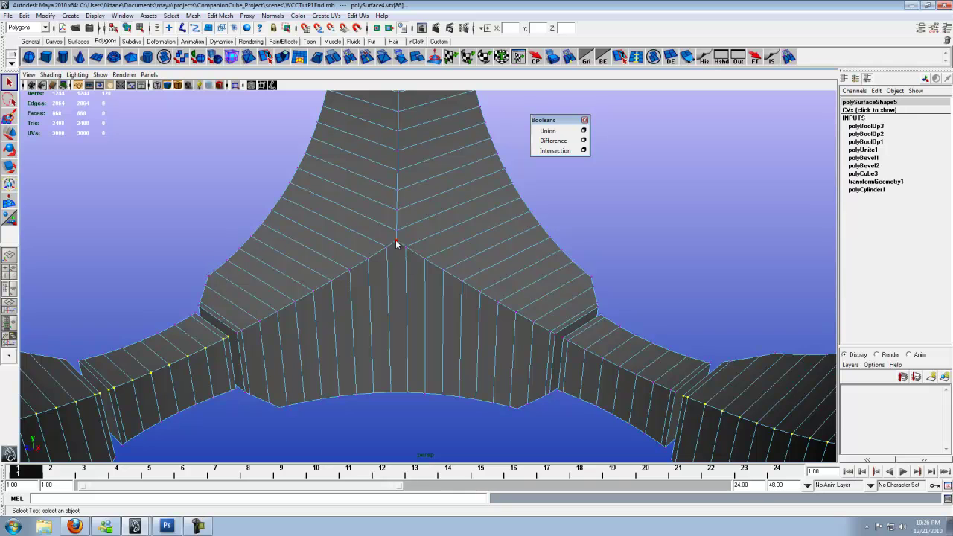
left_click(396, 242, "shift")
double_click(407, 250, "shift")
left_click_drag(370, 272, 429, 247, "alt")
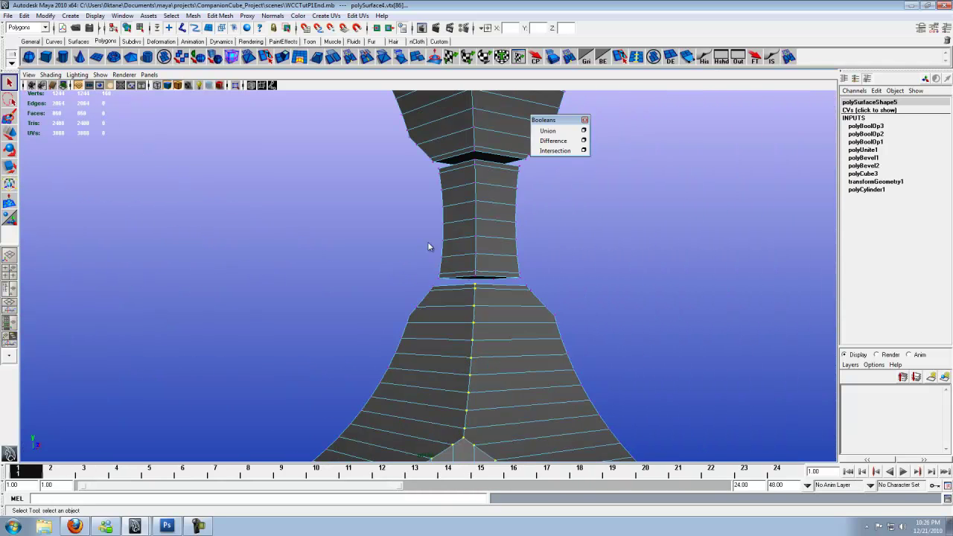
Step: Add the centre seam vertices of the first three vertical connecting strips to the selection
left_click(475, 237, "shift")
right_click_drag(477, 222, 429, 271, "alt")
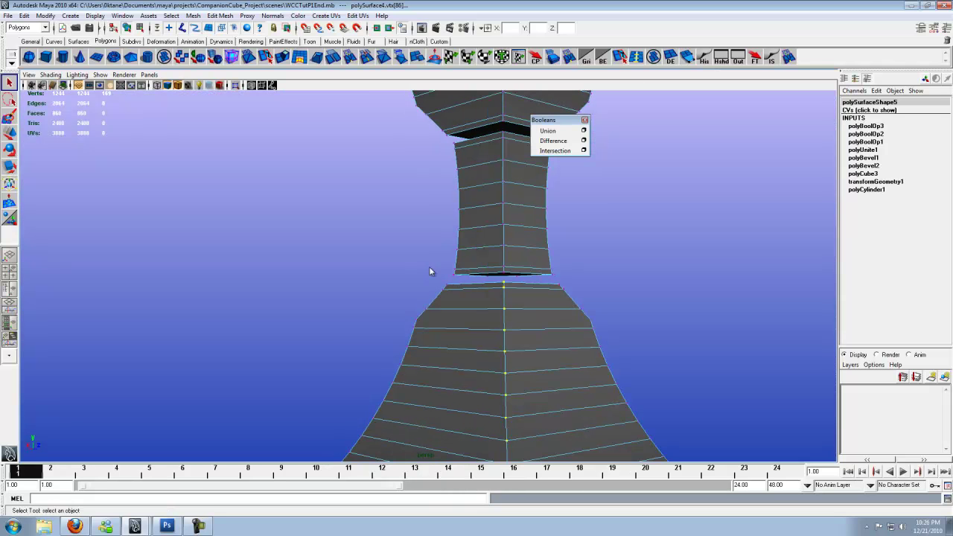
left_click(505, 246, "shift")
left_click_drag(421, 277, 547, 279, "alt")
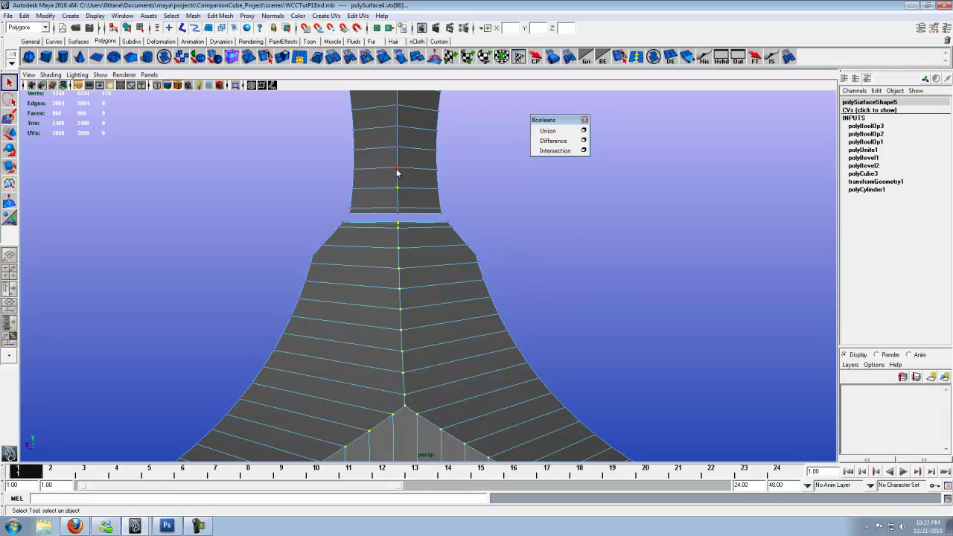
left_click_drag(366, 209, 514, 208, "alt")
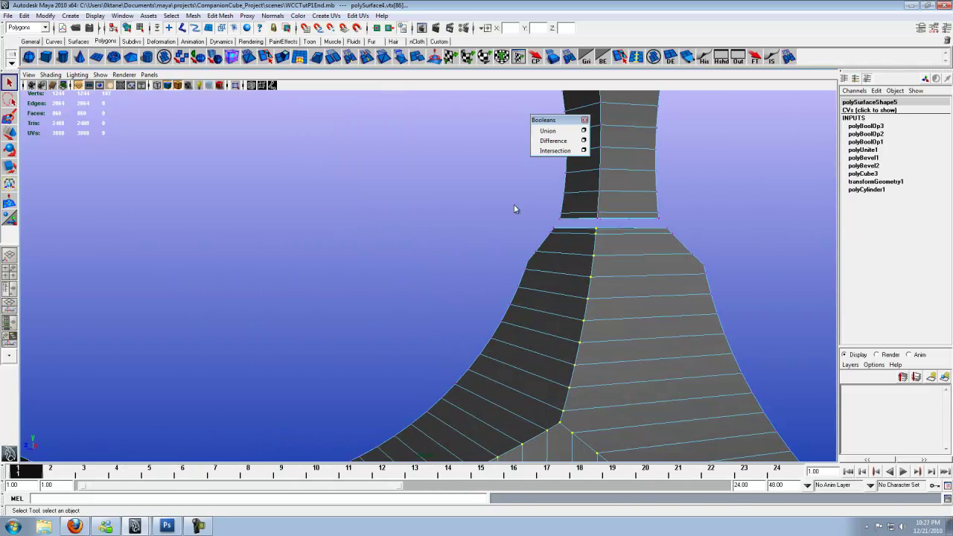
Step: Add the last vertical strip's seam vertices and the three seams at the first upper inner corner to the selection
left_click(599, 192, "shift")
right_click_drag(602, 173, 560, 243, "alt")
left_click_drag(463, 262, 474, 235, "alt")
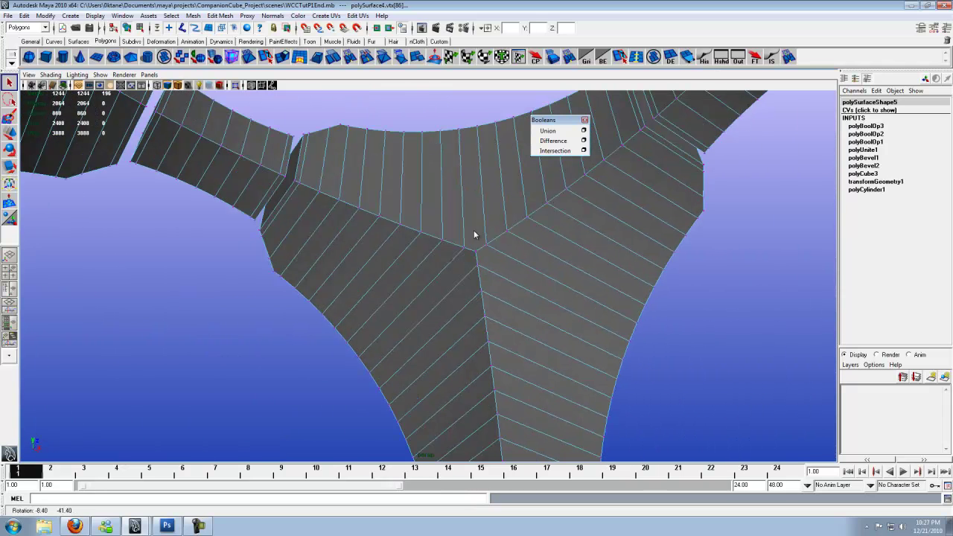
left_click(476, 252, "shift")
double_click(477, 265, "shift")
left_click_drag(397, 263, 361, 232, "alt")
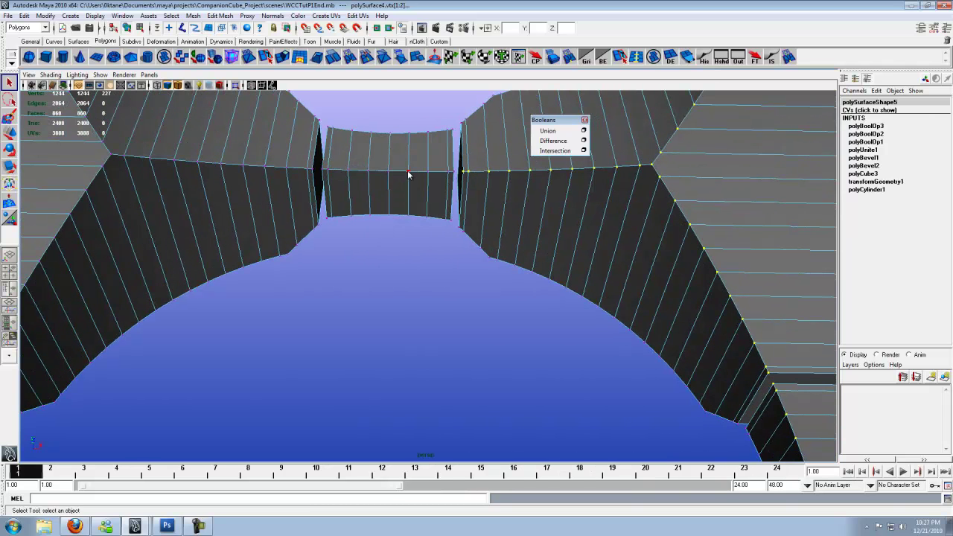
Step: Extend the vertex selection along an upper connecting strip and the three seams of the second upper inner corner
left_click_drag(351, 207, 290, 208, "alt")
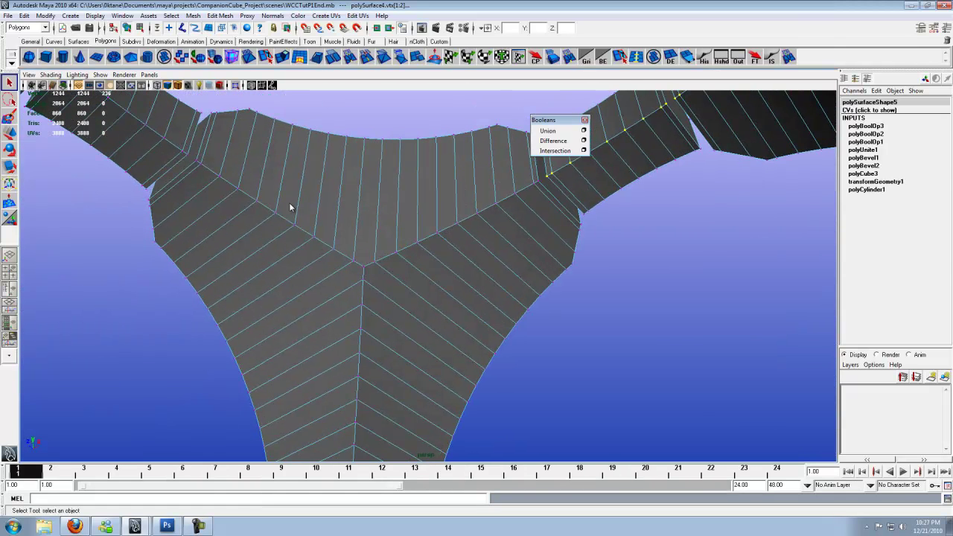
left_click(363, 267, "shift")
double_click(363, 280, "shift")
left_click_drag(351, 264, 314, 250, "alt")
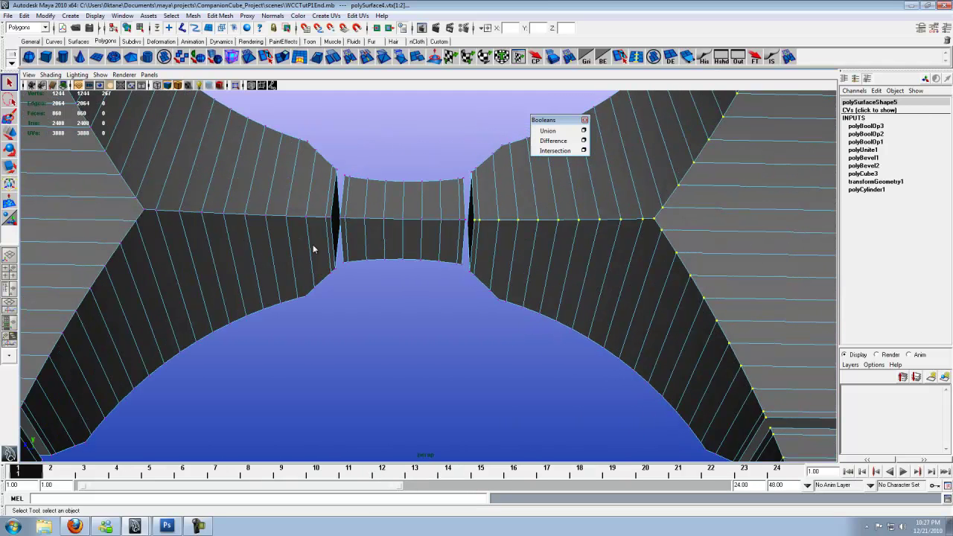
Step: Add the next upper connecting strip and the seams at the remaining upper inner corners to the vertex selection
left_click(421, 221, "shift")
left_click_drag(401, 224, 339, 239, "alt")
left_click(366, 143, "shift")
double_click(365, 155, "shift")
left_click_drag(358, 153, 276, 144, "alt")
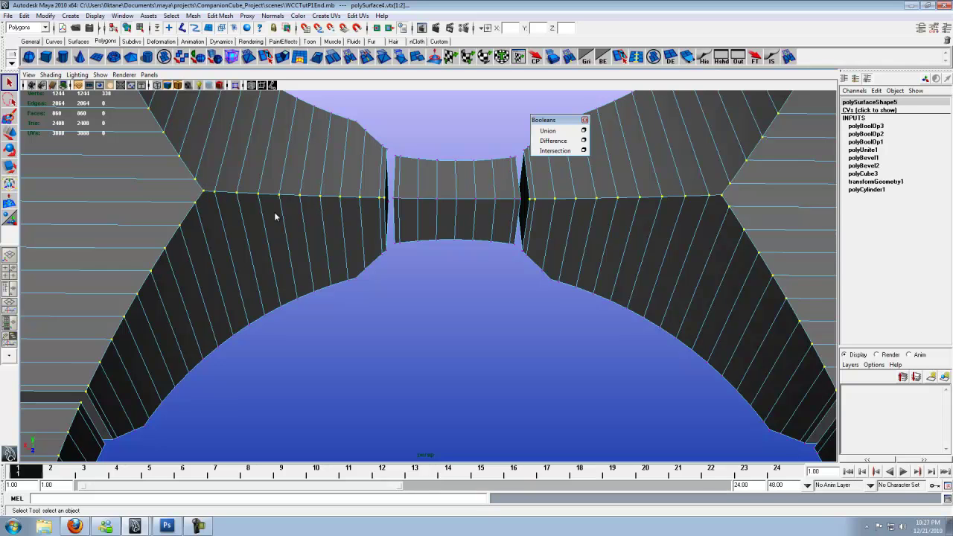
Step: Add the seam vertices of the last two upper connecting strips and check the complete selection around the cube
left_click(439, 200, "shift")
left_click_drag(447, 215, 324, 207, "alt")
left_click(363, 234, "shift")
scroll(368, 268, "up", 6)
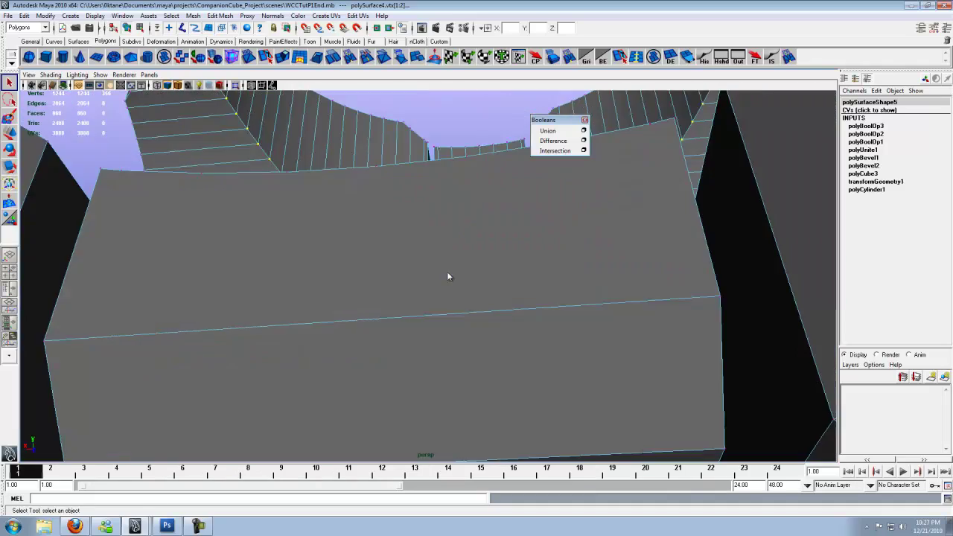
left_click_drag(448, 277, 319, 289, "alt")
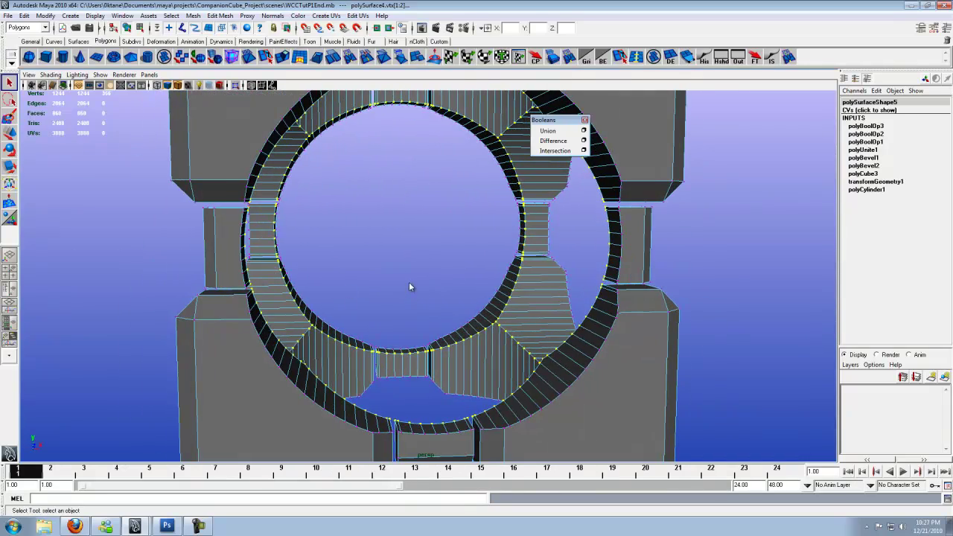
mouse_move(409, 278)
left_mouse_down("alt")
mouse_move(379, 264)
mouse_move(387, 268)
mouse_move(406, 238)
mouse_move(424, 281)
left_mouse_up("alt")
Step: Show the last hidden object, the inner cube, inside the cut outer mesh, keeping the seam vertices selected for scaling
key("r")
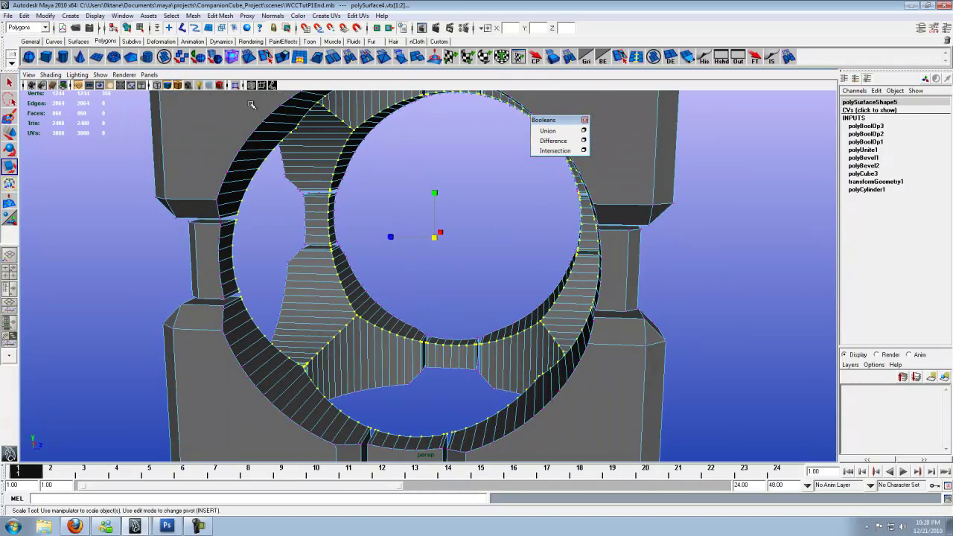
left_click(97, 15)
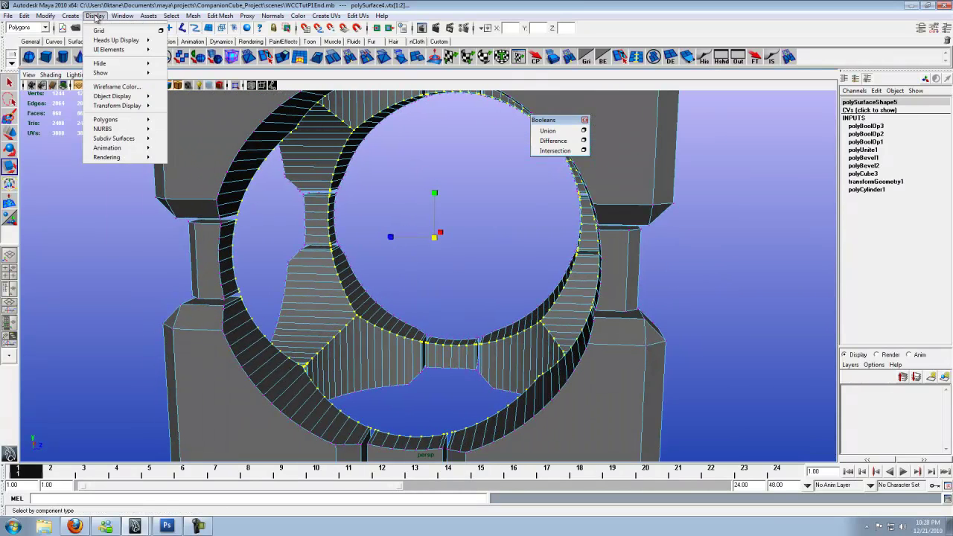
mouse_move(110, 75)
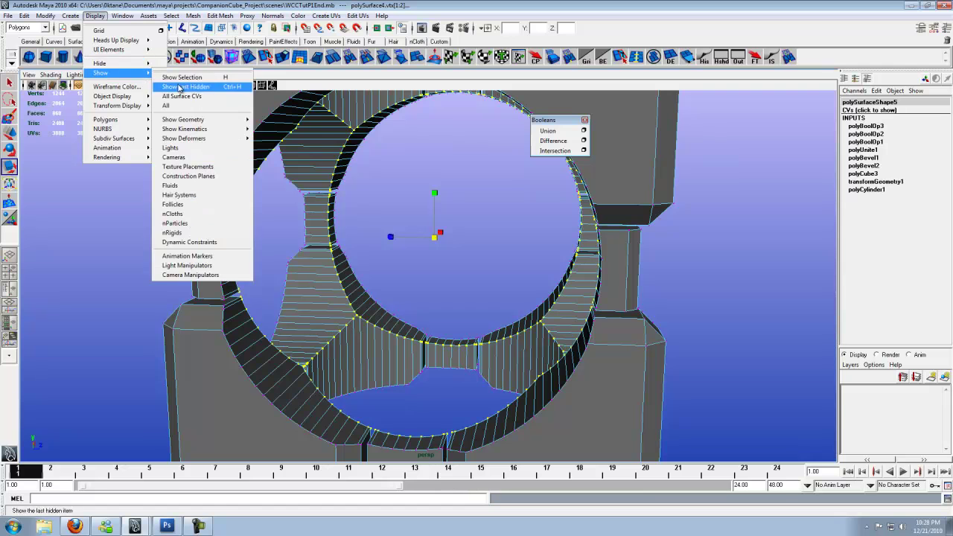
left_click(183, 92)
scroll(353, 261, "down", 5)
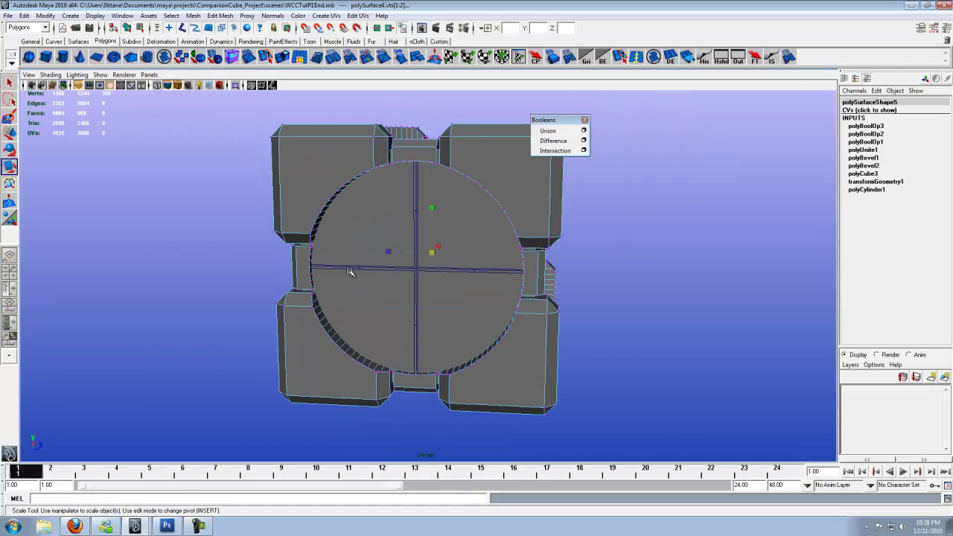
Step: Scale the selected inner seam vertices uniformly towards the cube's centre and return to object mode with nothing selected
left_click_drag(351, 273, 447, 266, "alt")
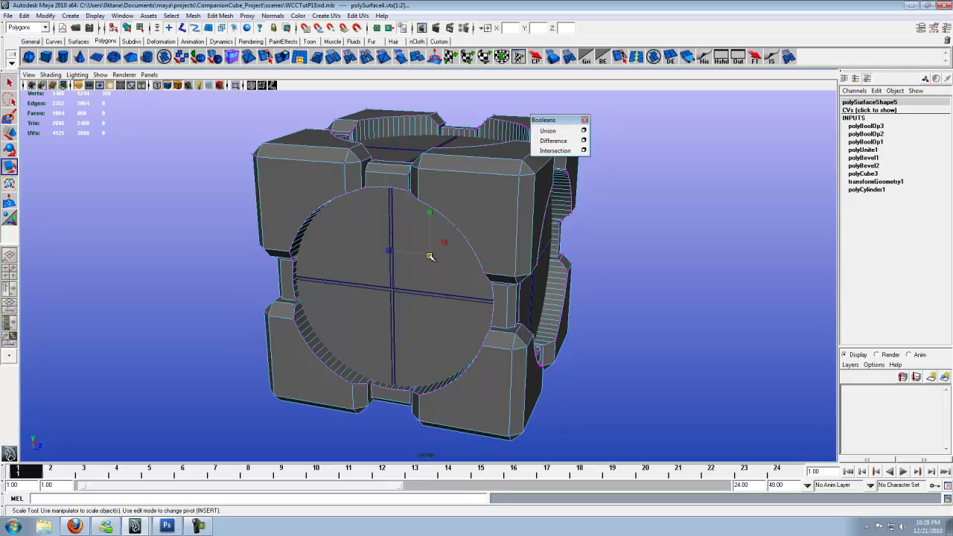
left_click_drag(429, 256, 425, 315)
left_click(716, 292)
left_click_drag(716, 292, 514, 192, "alt")
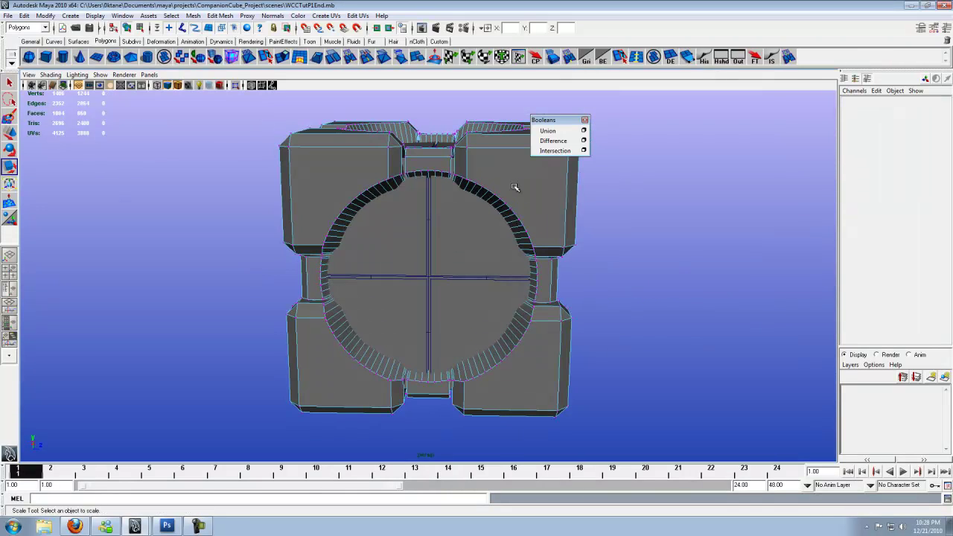
left_click(529, 177)
left_click_drag(660, 239, 564, 238, "alt")
left_click(687, 243)
left_click_drag(447, 266, 356, 251, "alt")
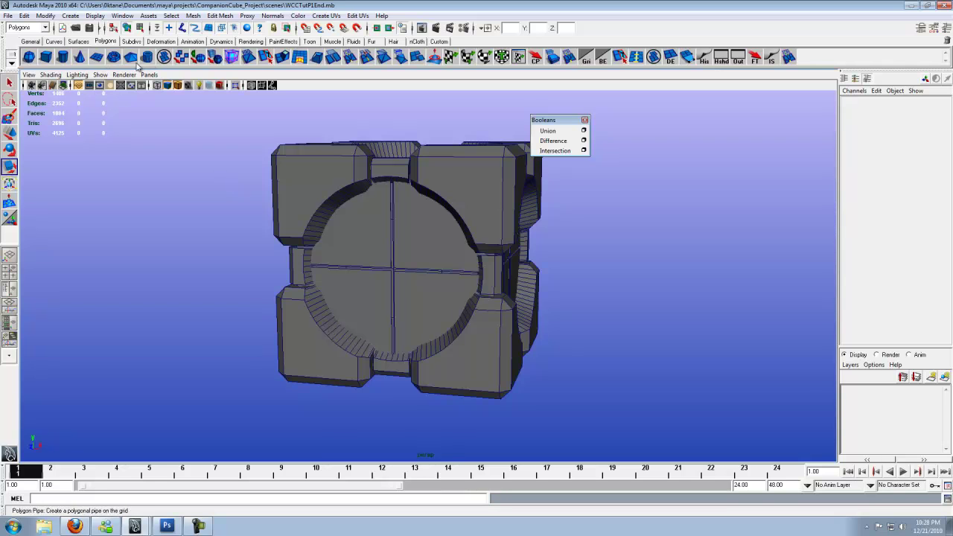
Step: Create a polygon cylinder and set its Translate Z to 4.929 to place it on the cube's front face
left_click(66, 61)
scroll(408, 233, "down", 2)
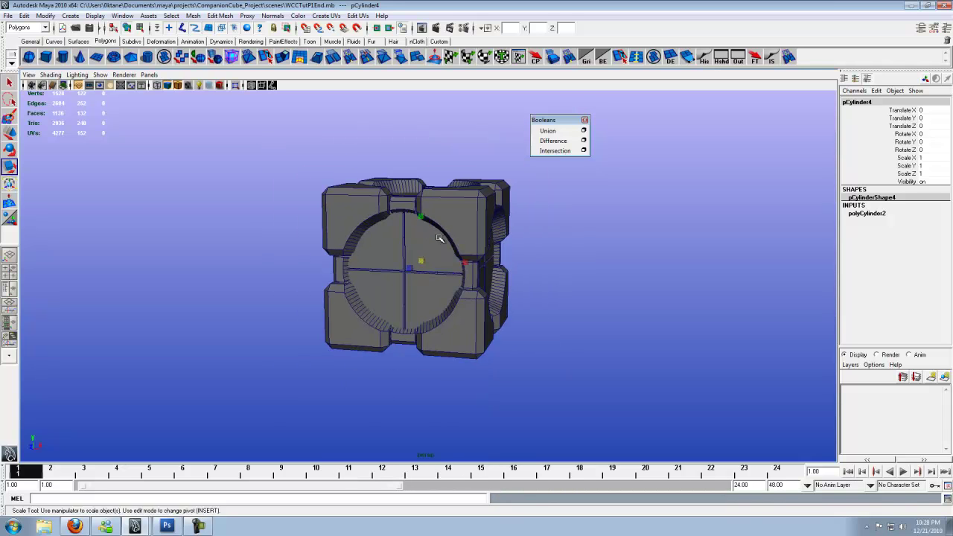
left_click(928, 126)
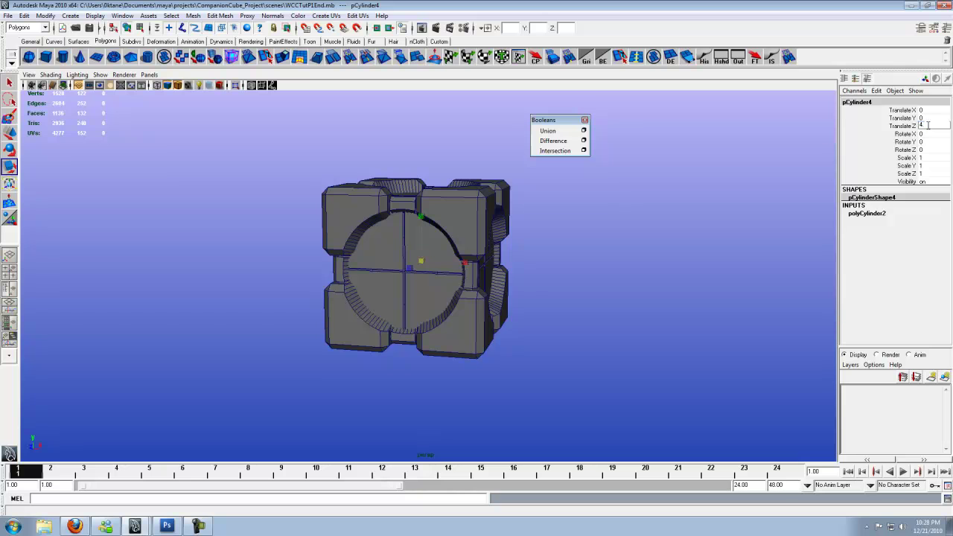
type("4.929")
key("Return")
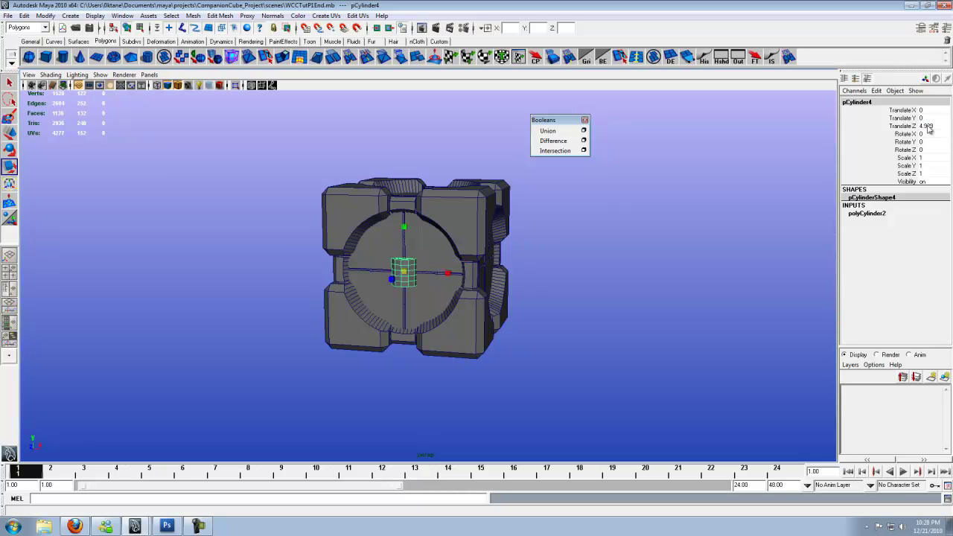
Step: Set the new cylinder's Rotate X to 90 so its cap faces outward from the cube
scroll(418, 298, "up", 3)
left_click_drag(397, 273, 351, 263, "alt")
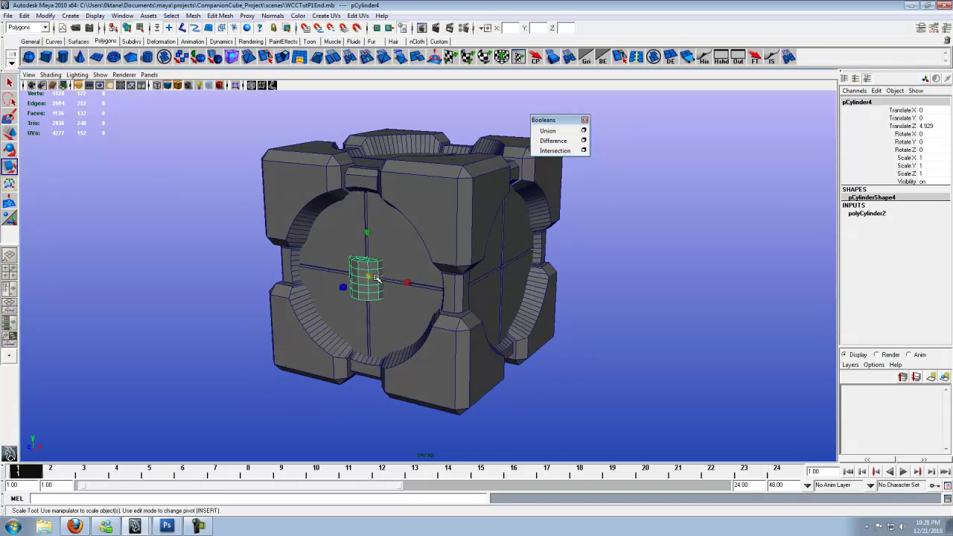
key("e")
left_click(927, 133)
type("90")
key("Return")
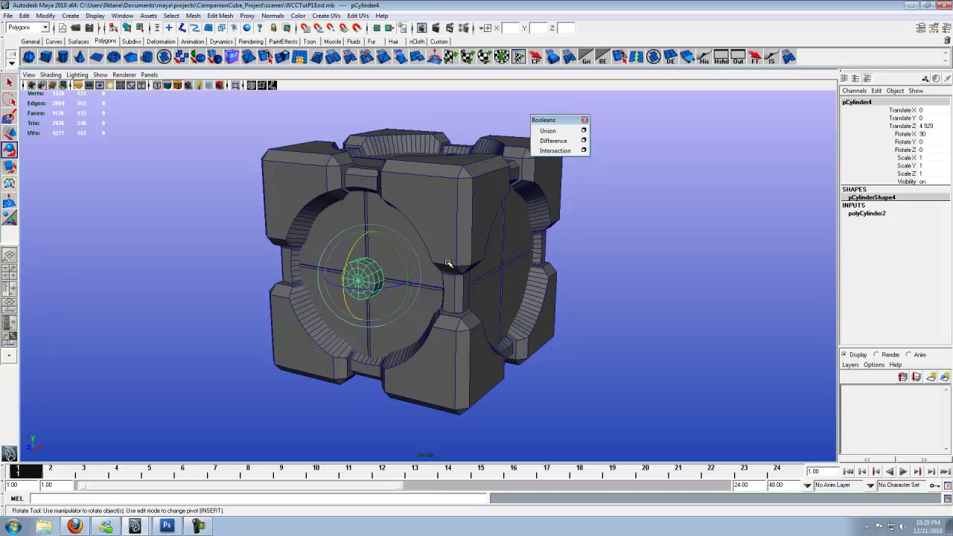
Step: Flatten the cylinder into a disc by scaling it along its axis to a Scale Y of about 0.426
key("r")
left_click_drag(348, 290, 367, 289)
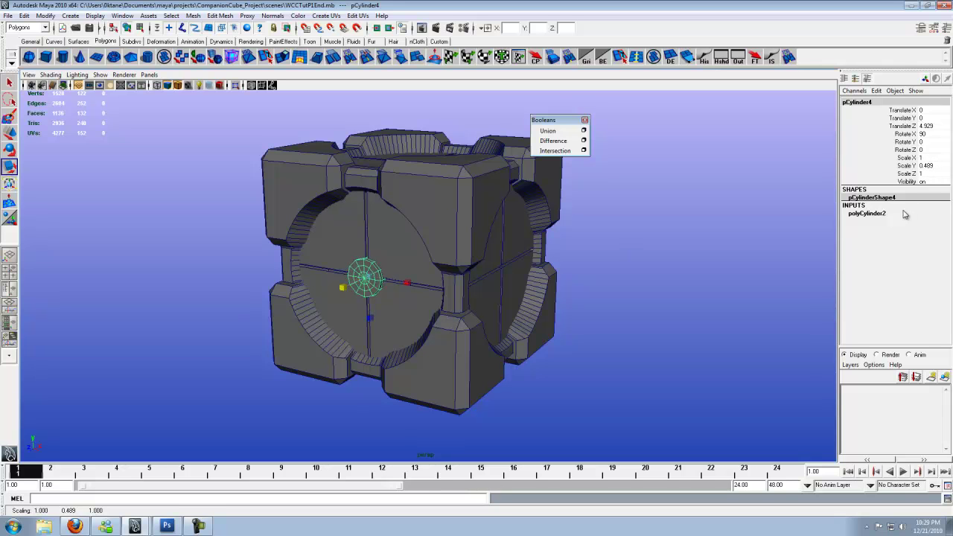
left_click(868, 213)
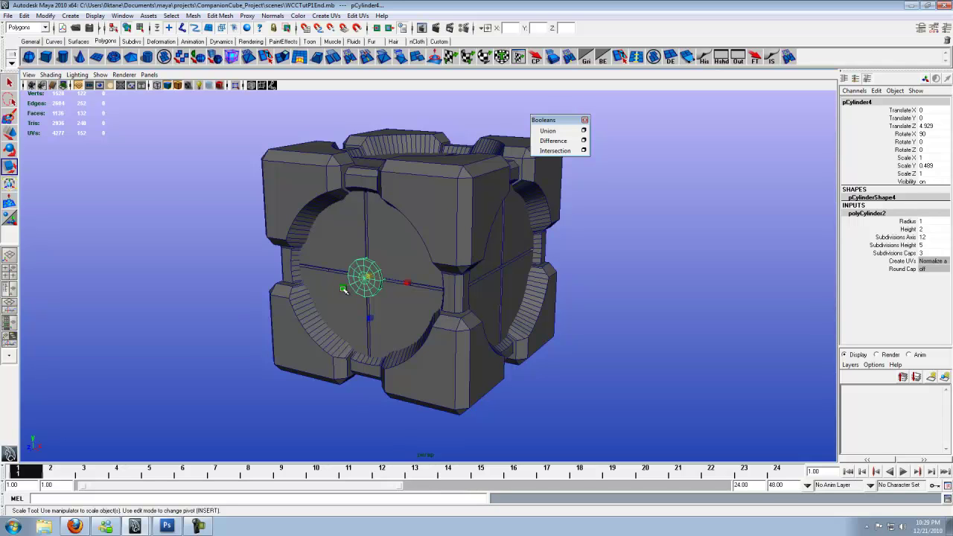
left_click_drag(342, 289, 349, 289)
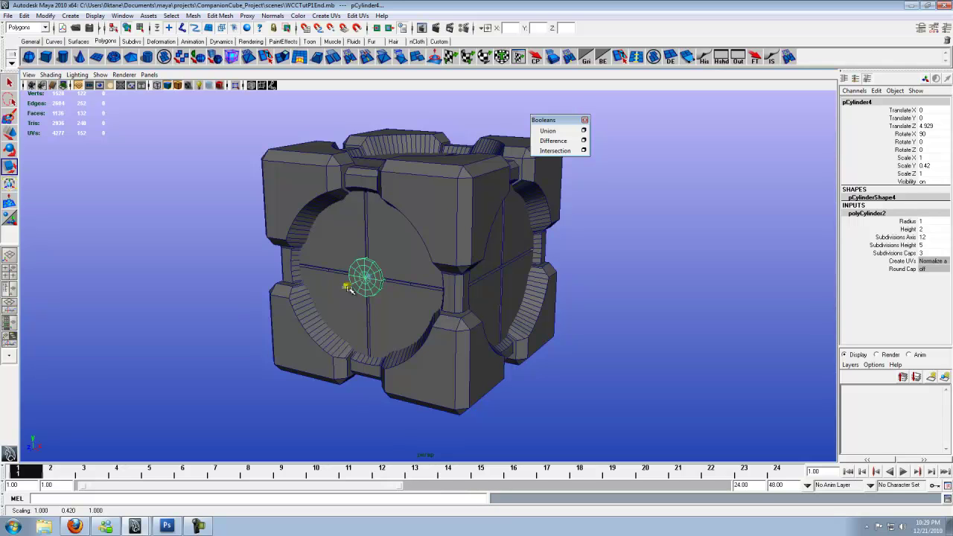
left_click_drag(350, 289, 349, 293)
Step: Set the disc's Scale X and Scale Z to 2.776
double_click(929, 158)
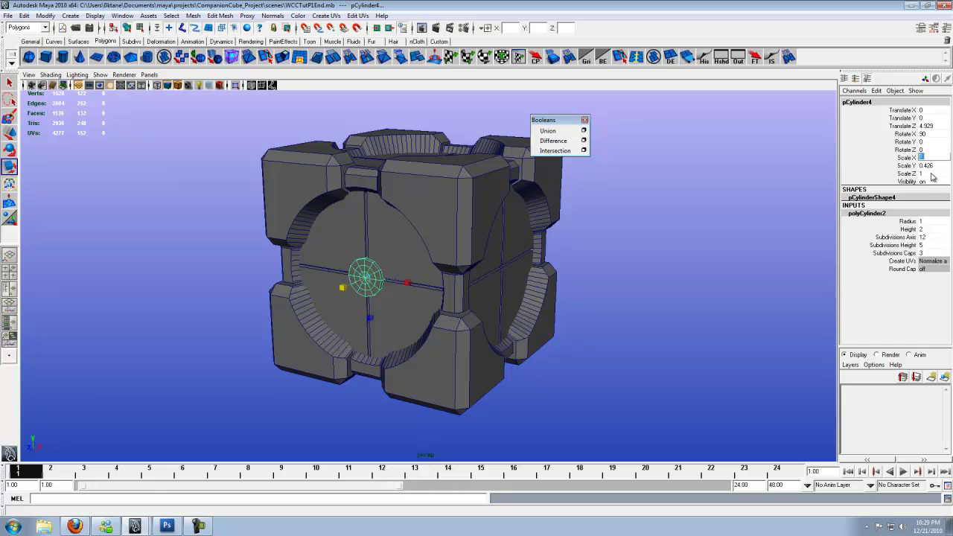
double_click(929, 173)
key("Return")
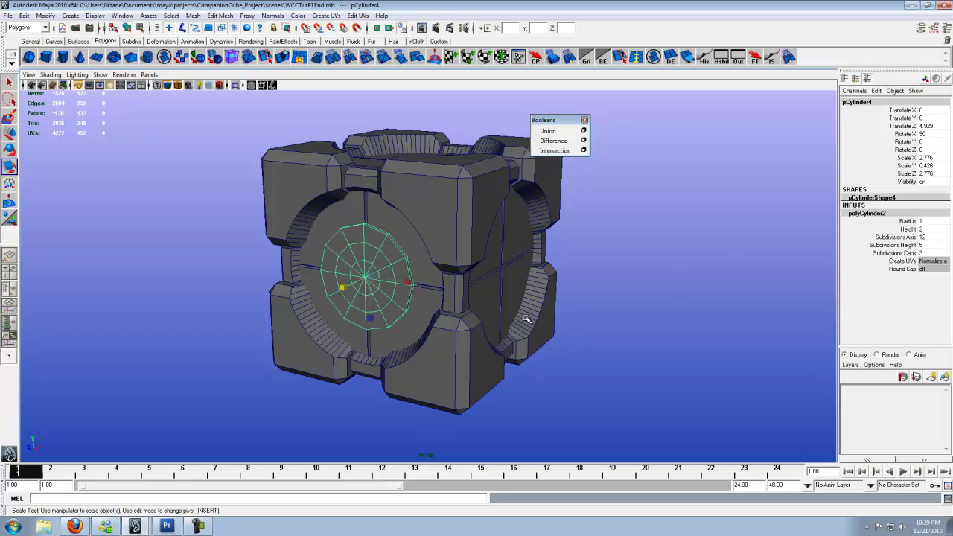
Step: Examine the disc on the cube's front face from several angles, checking its size and how far it protrudes
left_click_drag(483, 298, 421, 275, "alt")
left_click(630, 278)
left_click(487, 275)
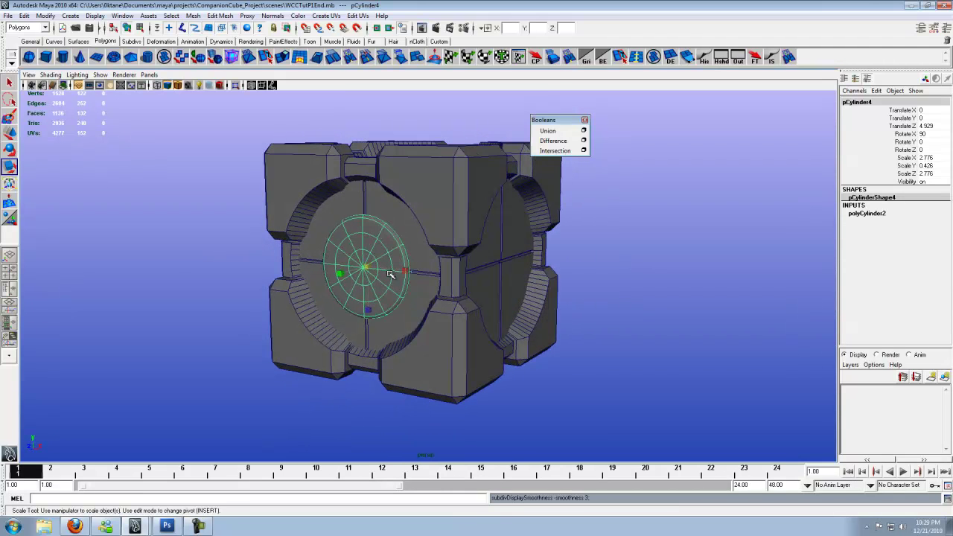
left_click(632, 296)
right_click_drag(384, 298, 400, 316, "alt")
left_click_drag(400, 315, 334, 272, "alt")
scroll(355, 320, "down", 5)
scroll(333, 300, "down", 5)
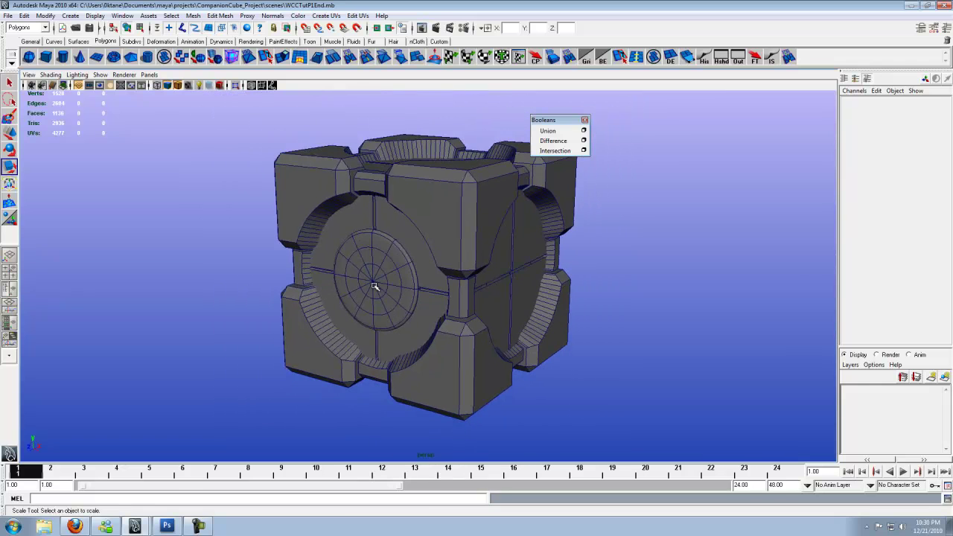
left_click_drag(378, 293, 492, 284, "alt")
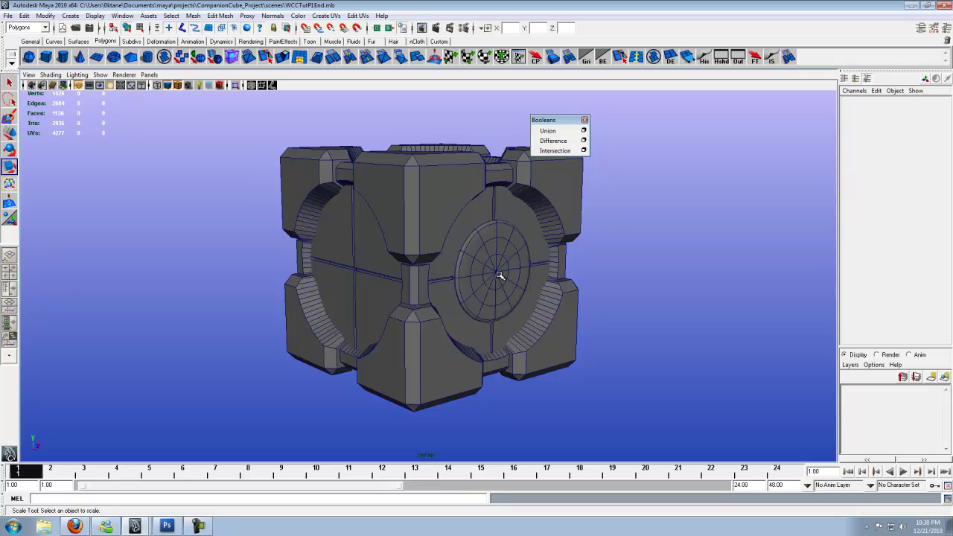
left_click_drag(500, 276, 447, 290, "alt")
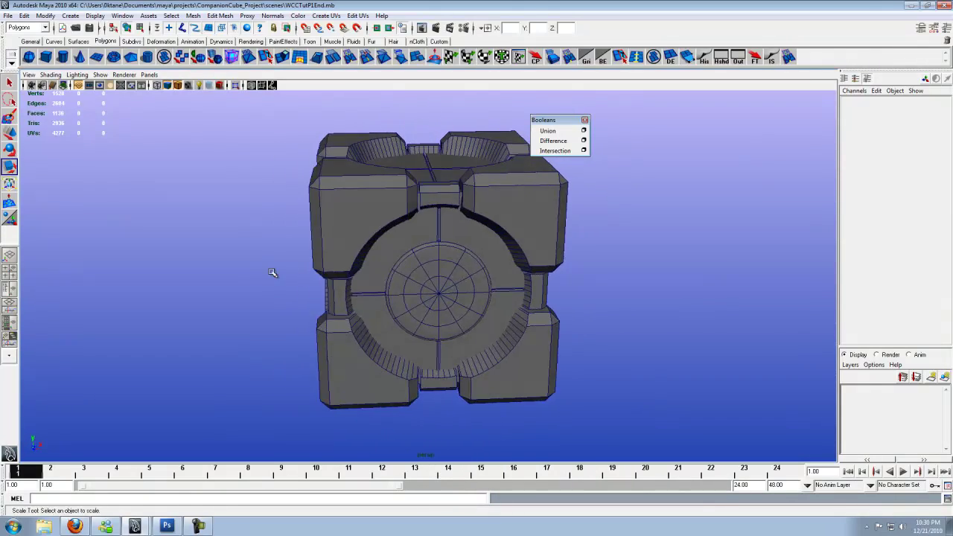